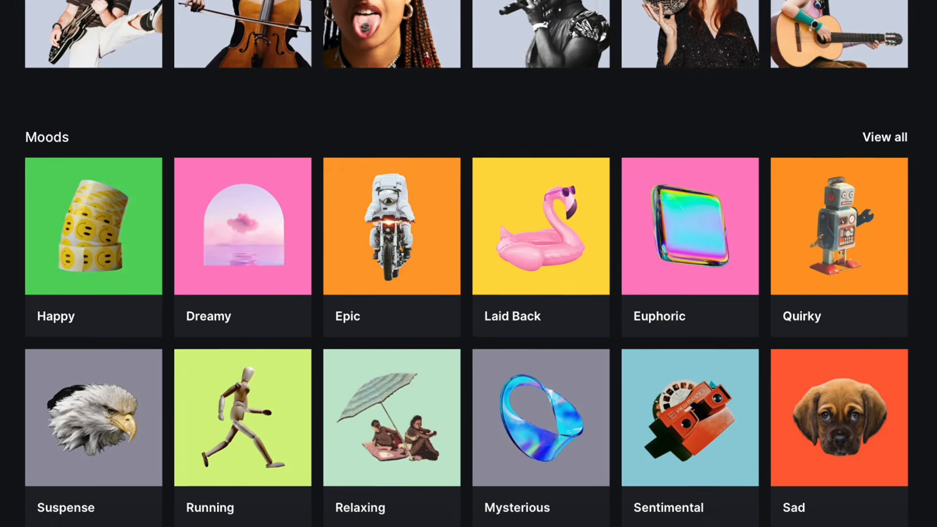
# - Browse the music moods and look through the Glass sound effects category
pyautogui.scroll(-2, 469, 264)
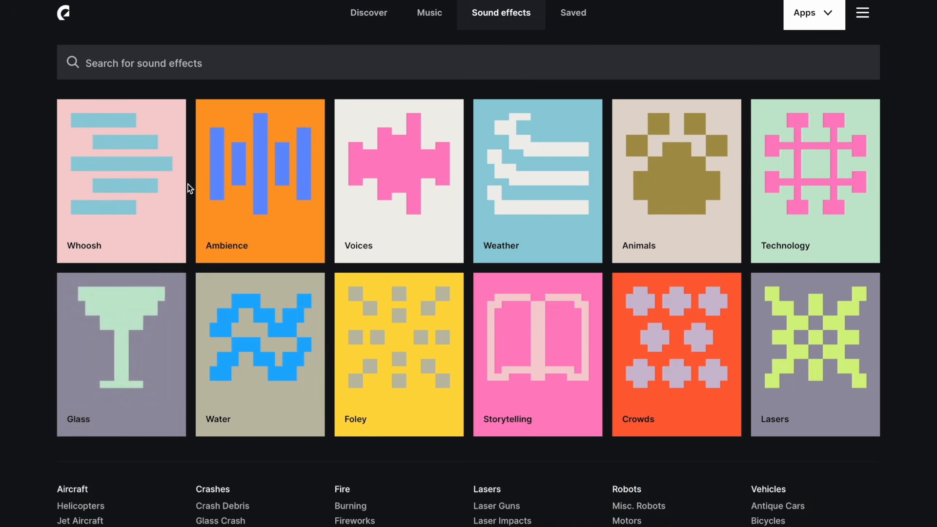
pyautogui.click(168, 295)
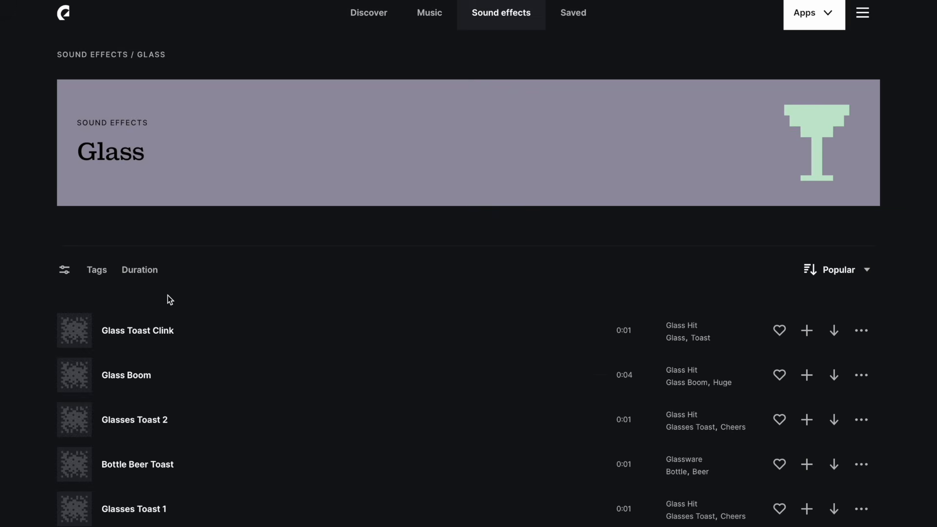
pyautogui.scroll(-4, 168, 294)
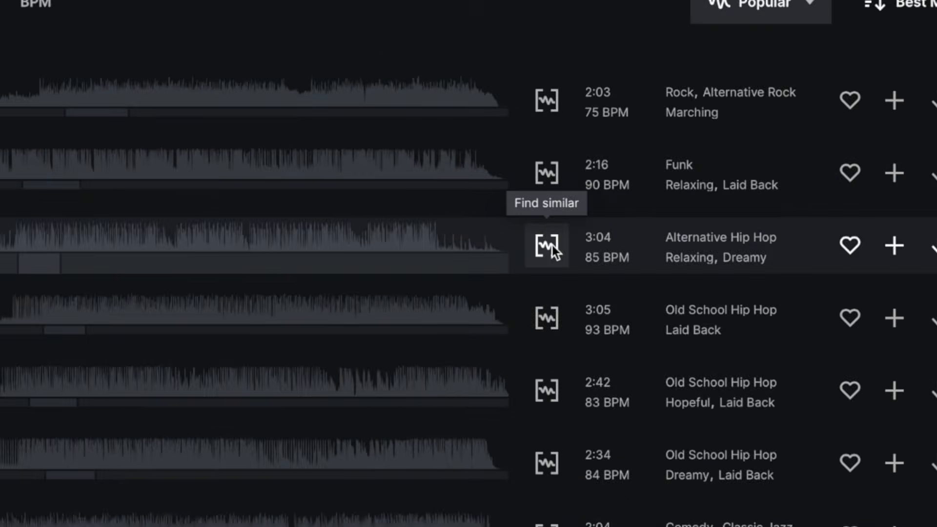
# - Find tracks similar to the 3:04 Alternative Hip Hop track, look through them, and open the mix options of the track Nafas
pyautogui.click(615, 229)
pyautogui.scroll(-3, 397, 147)
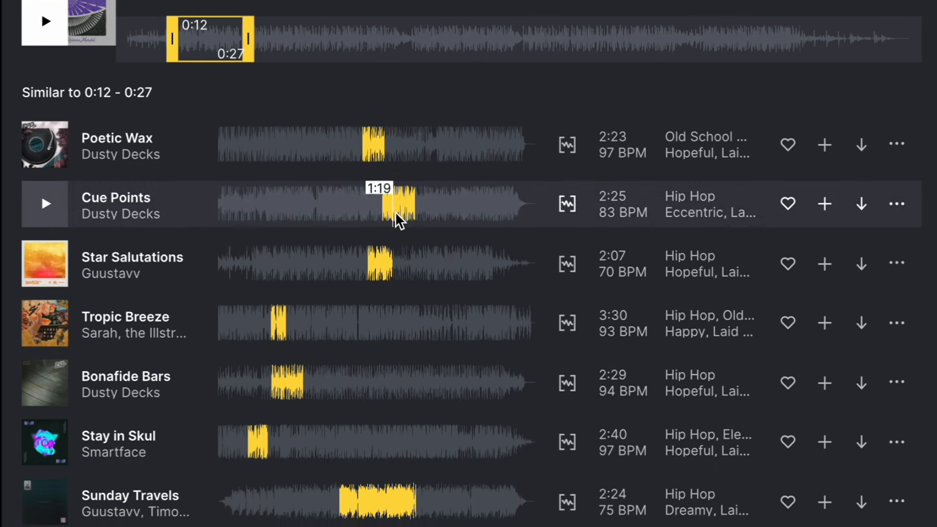
pyautogui.scroll(-1, 293, 232)
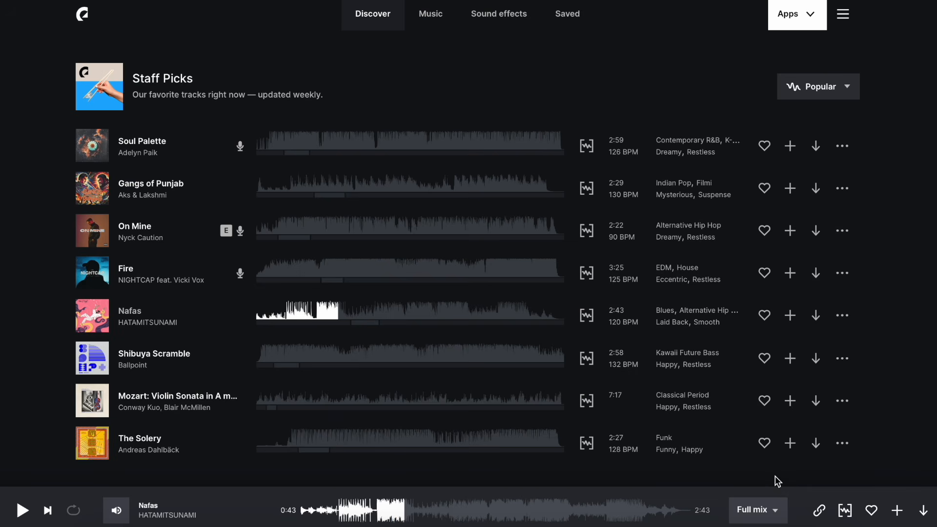
pyautogui.click(777, 513)
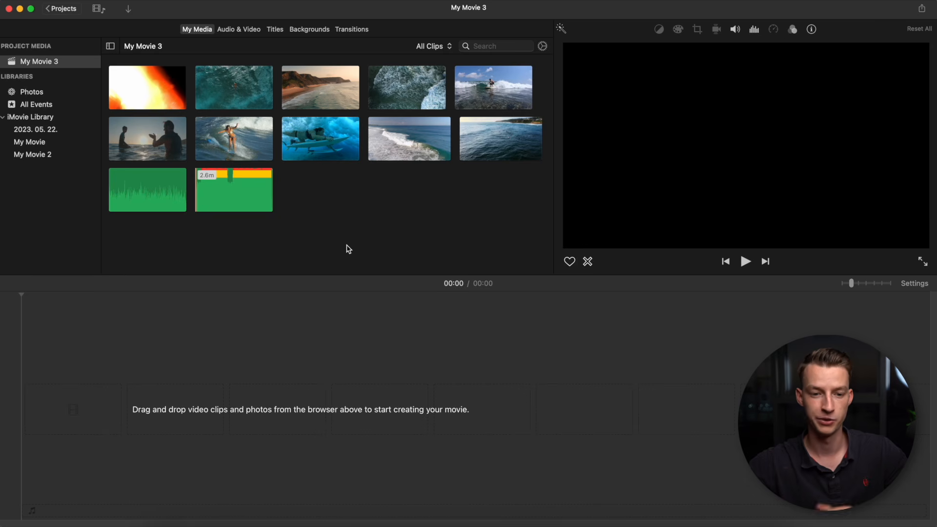
# - In iMovie, add the whole aerial clip of the surfer on turquoise water to the empty timeline
pyautogui.click(199, 76)
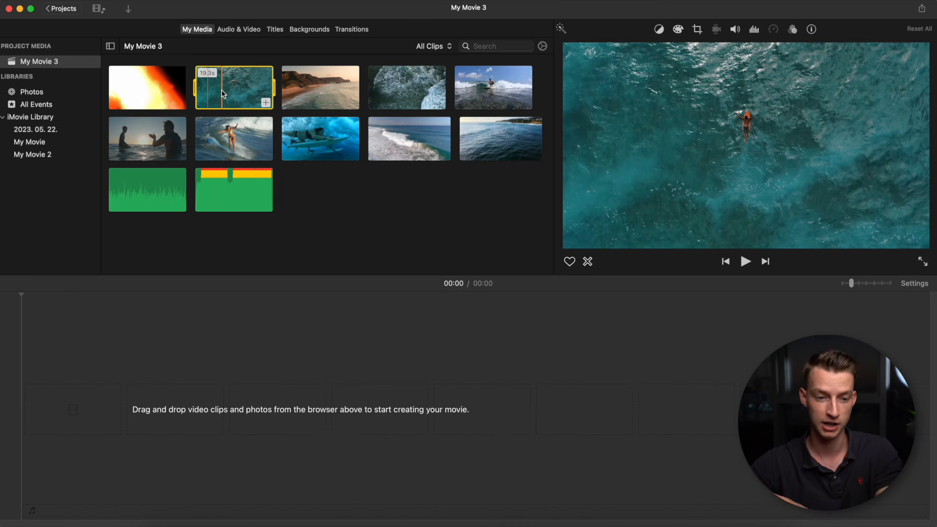
pyautogui.click(218, 89)
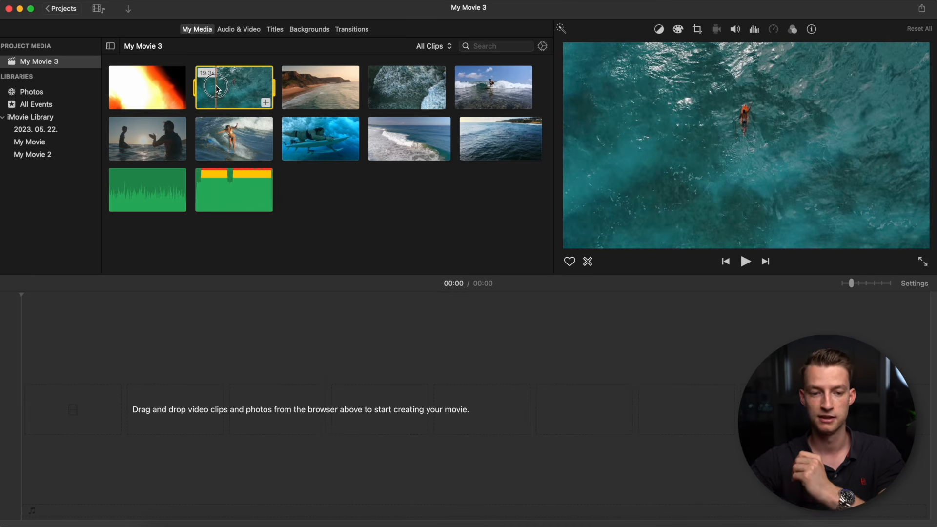
pyautogui.moveTo(251, 114); pyautogui.dragTo(138, 379)
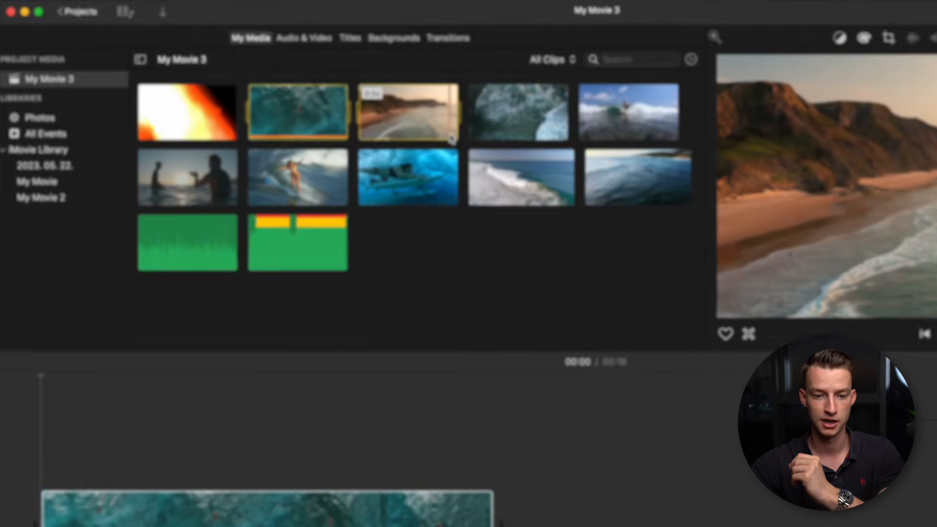
# - Try shortening the selected range of the beach cliff clip from its start in the media browser
pyautogui.click(354, 101)
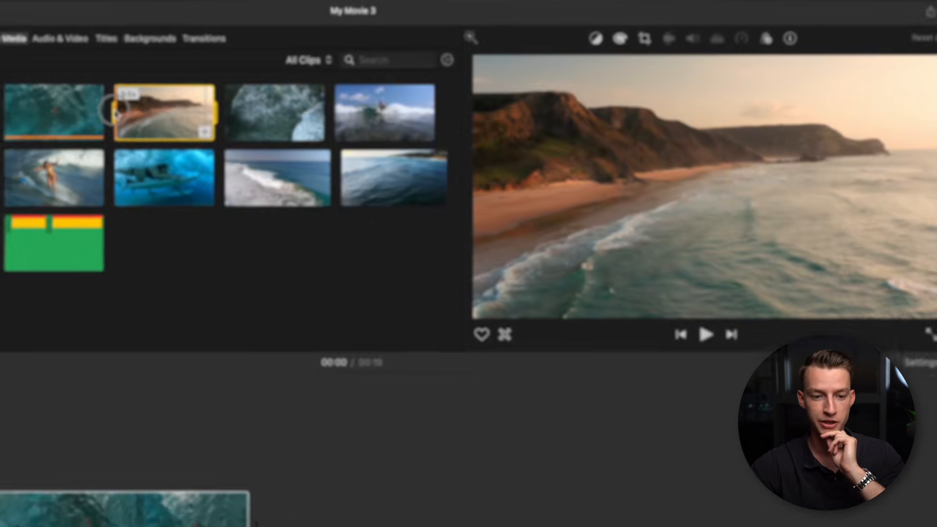
pyautogui.moveTo(282, 87); pyautogui.dragTo(294, 87)
pyautogui.moveTo(39, 129)
pyautogui.mouseDown()
pyautogui.moveTo(22, 130)
pyautogui.moveTo(33, 128)
pyautogui.mouseUp()
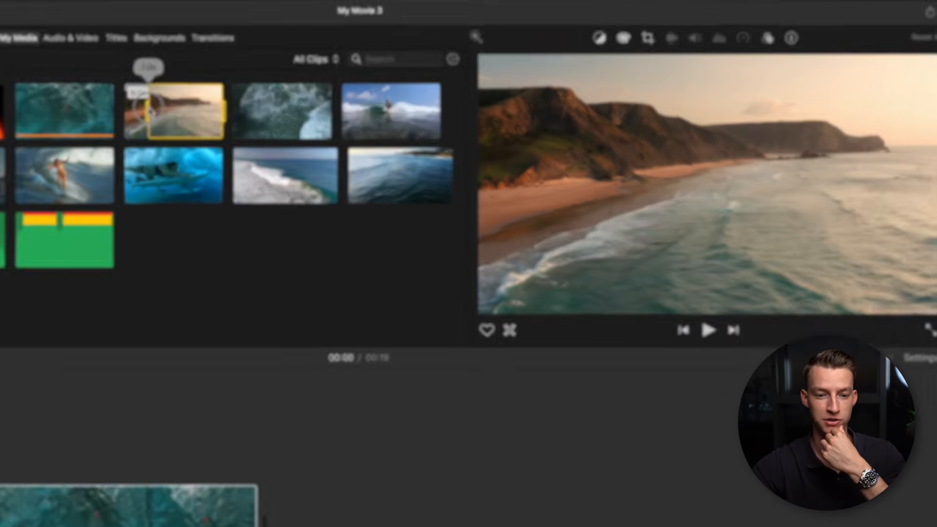
pyautogui.moveTo(151, 112); pyautogui.dragTo(125, 113)
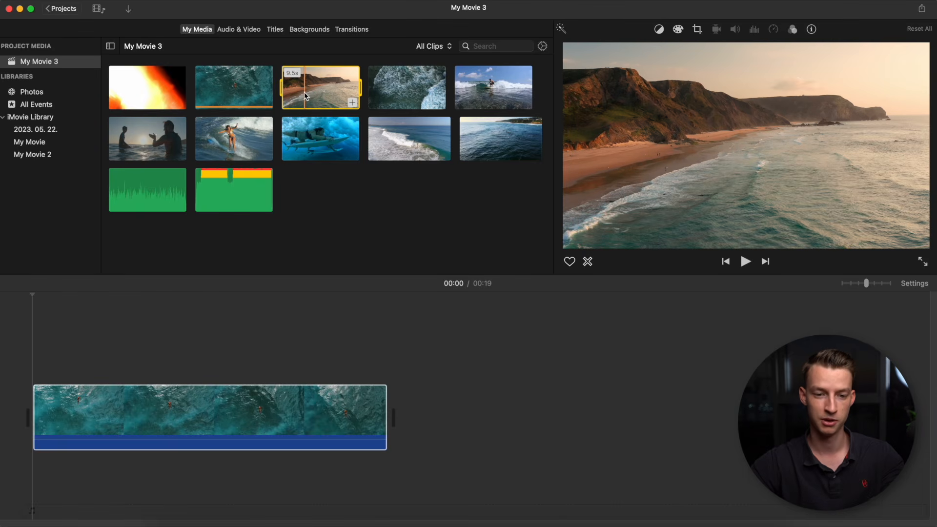
# - Mark a 5-second middle range of the beach cliff clip, add it to the timeline, and append the full breaking-wave clip after it
pyautogui.press('i')
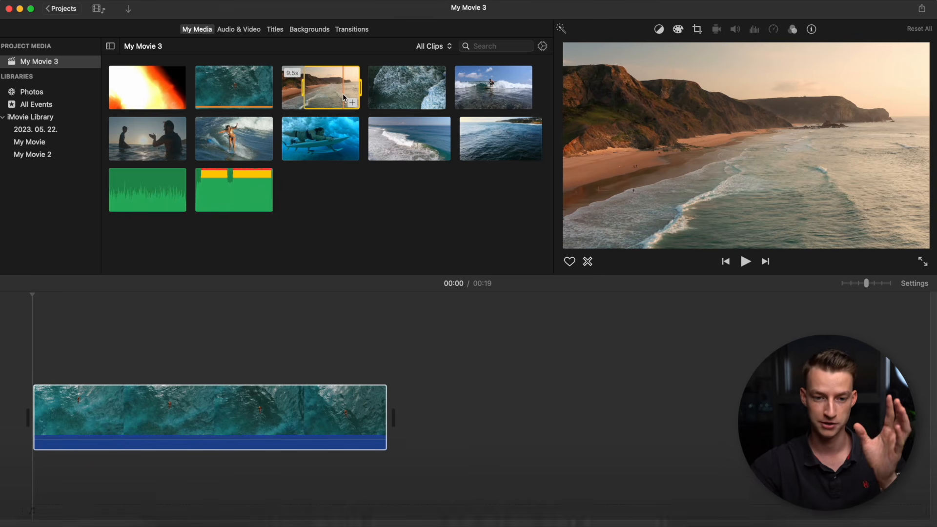
pyautogui.press('o')
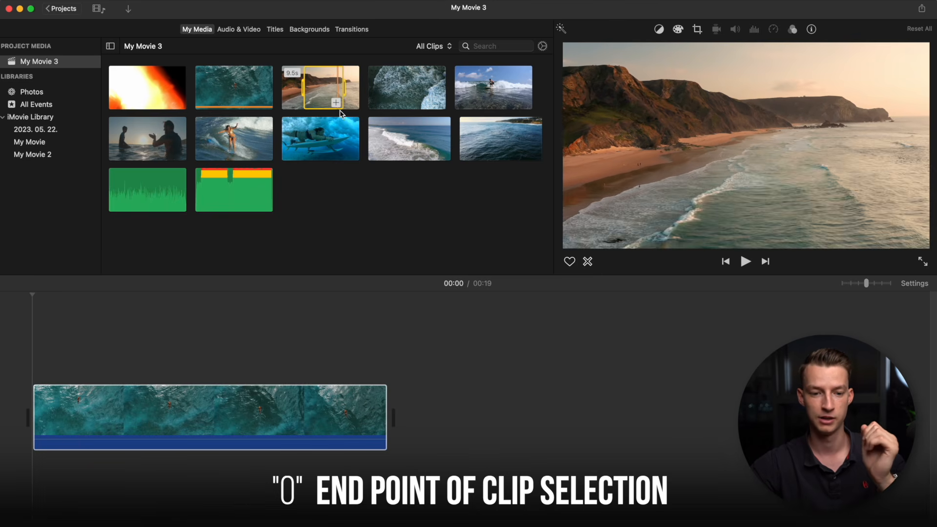
pyautogui.click(336, 102)
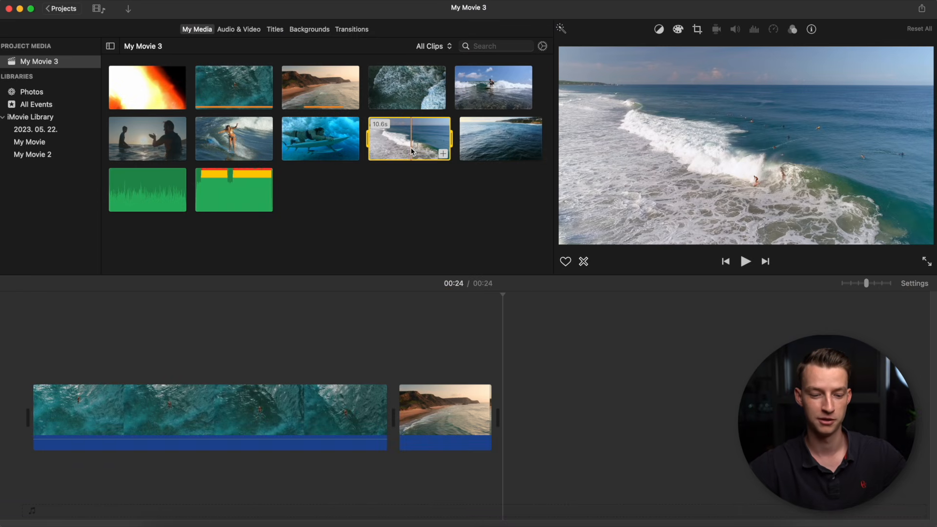
pyautogui.press('e')
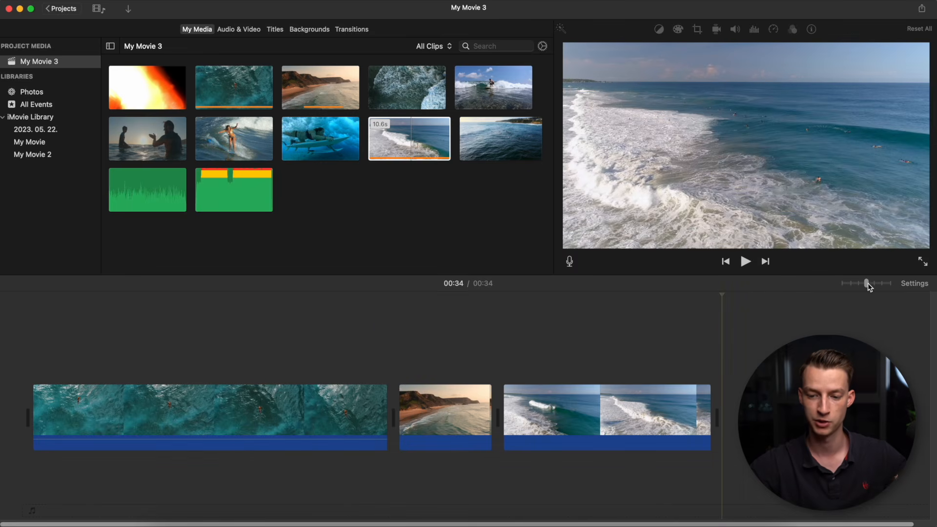
pyautogui.moveTo(872, 286)
pyautogui.mouseDown()
pyautogui.moveTo(843, 287)
pyautogui.moveTo(893, 291)
pyautogui.moveTo(866, 286)
pyautogui.mouseUp()
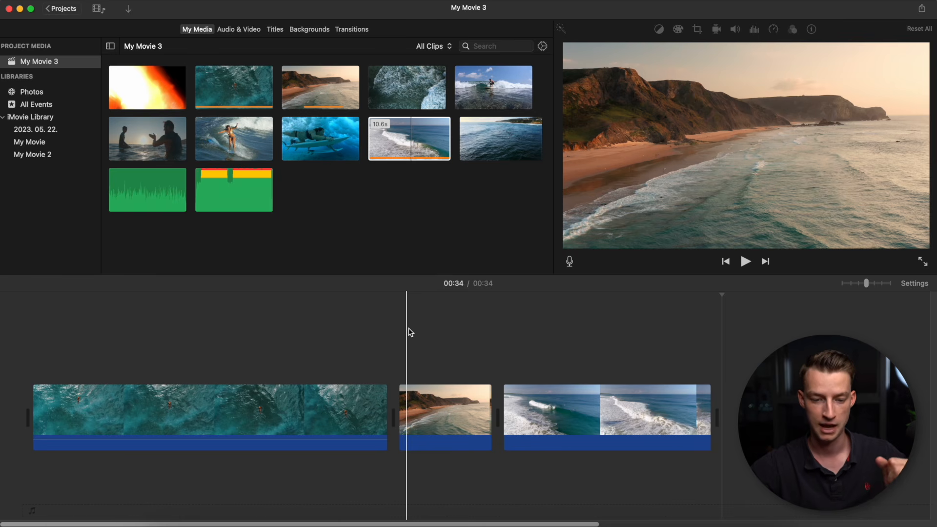
pyautogui.press('super+plus')
pyautogui.press('super+plus')
pyautogui.press('super+minus')
pyautogui.press('super+minus')
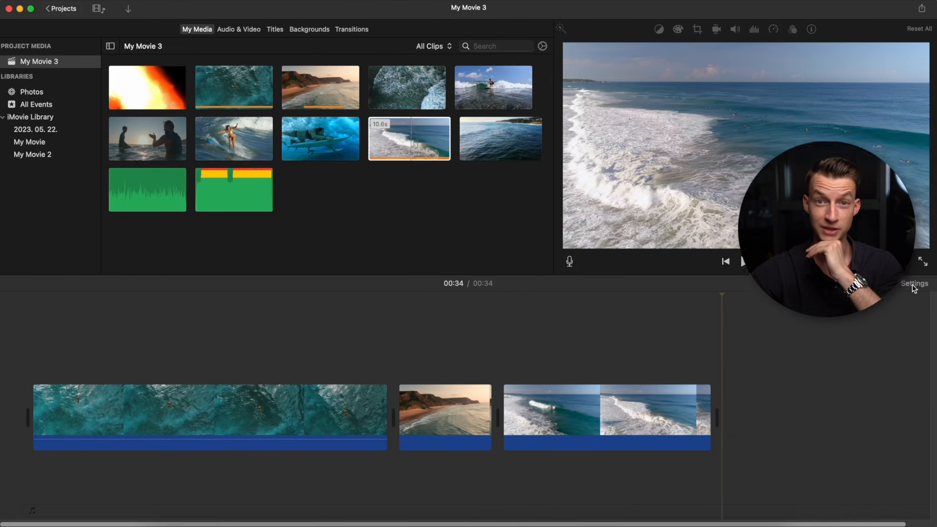
# - Reduce the timeline clip size slightly and attach the ES_Water Ocean Surf 1 audio beneath the start of the first clip
pyautogui.click(914, 284)
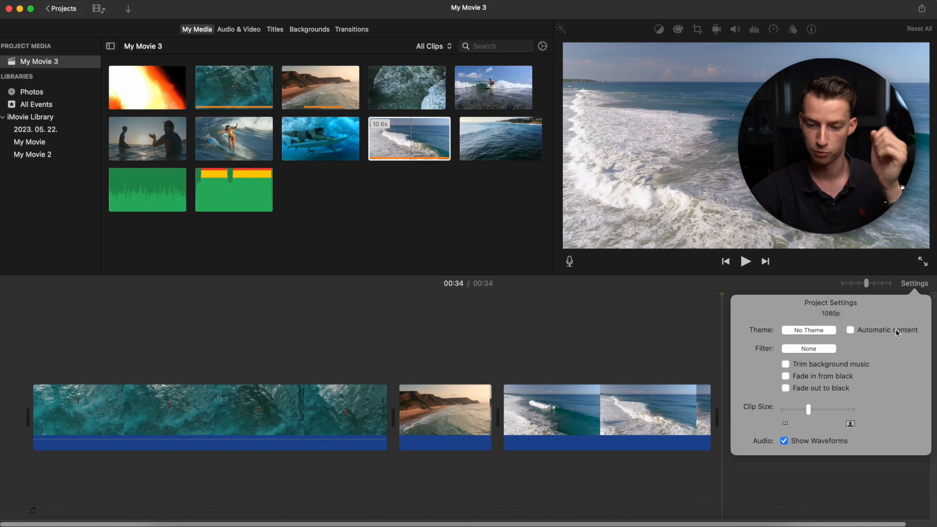
pyautogui.moveTo(814, 411)
pyautogui.mouseDown()
pyautogui.moveTo(773, 398)
pyautogui.moveTo(799, 409)
pyautogui.mouseUp()
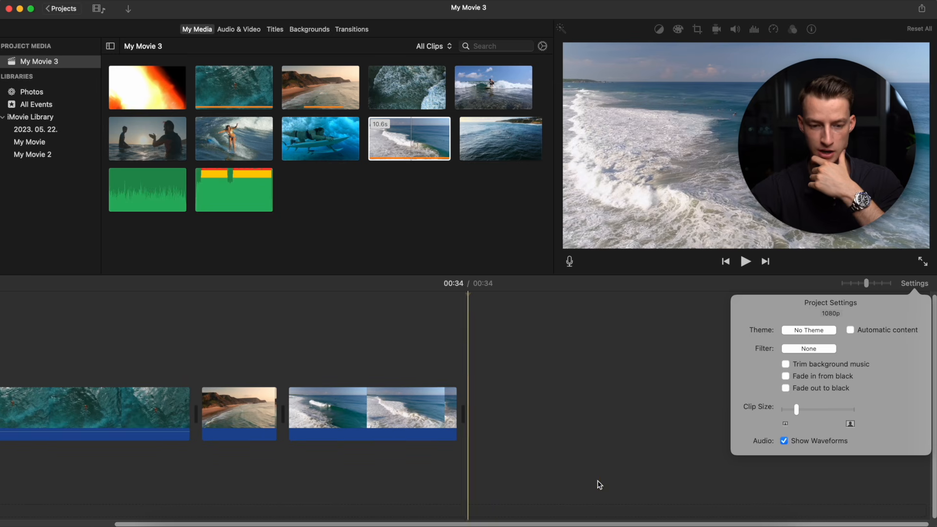
pyautogui.hscroll(-5, 600, 485)
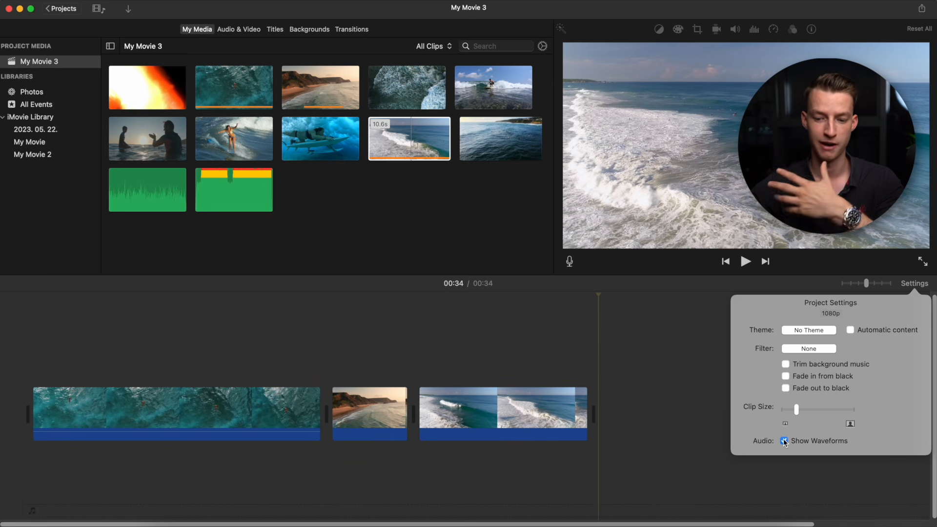
pyautogui.moveTo(146, 186); pyautogui.dragTo(47, 466)
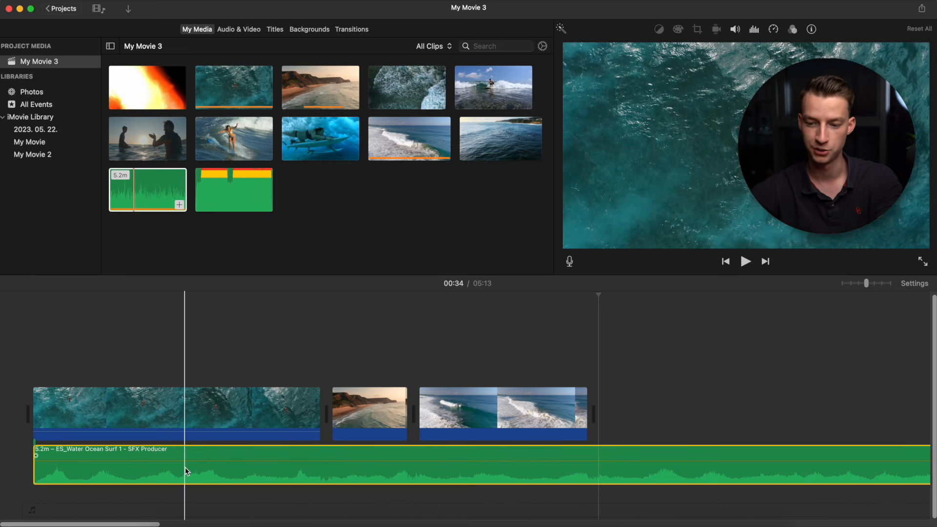
# - Turn the audio waveforms off and back on in the project settings, and close the settings
pyautogui.click(915, 284)
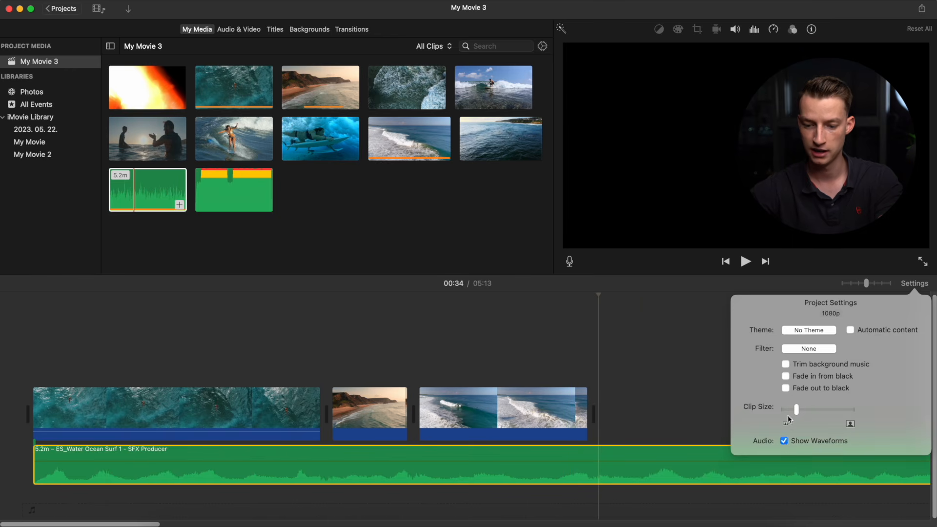
pyautogui.click(783, 441)
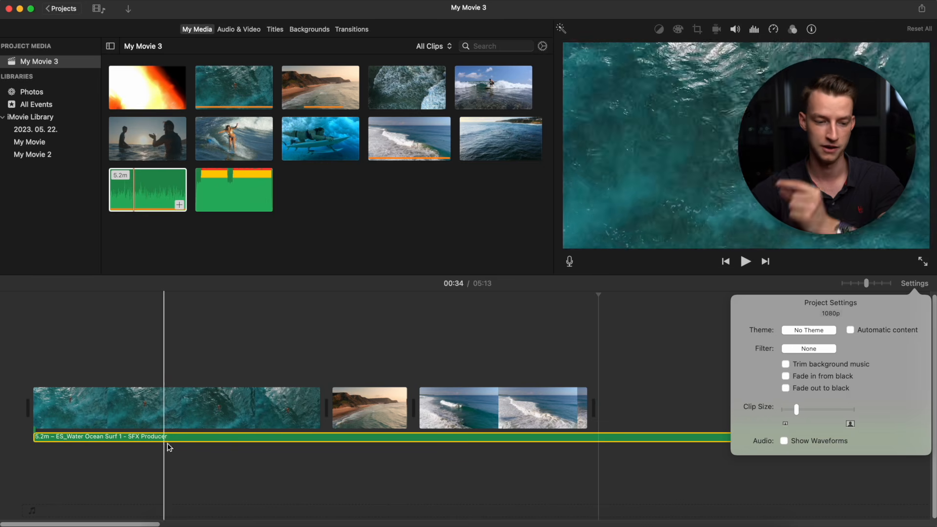
pyautogui.click(784, 441)
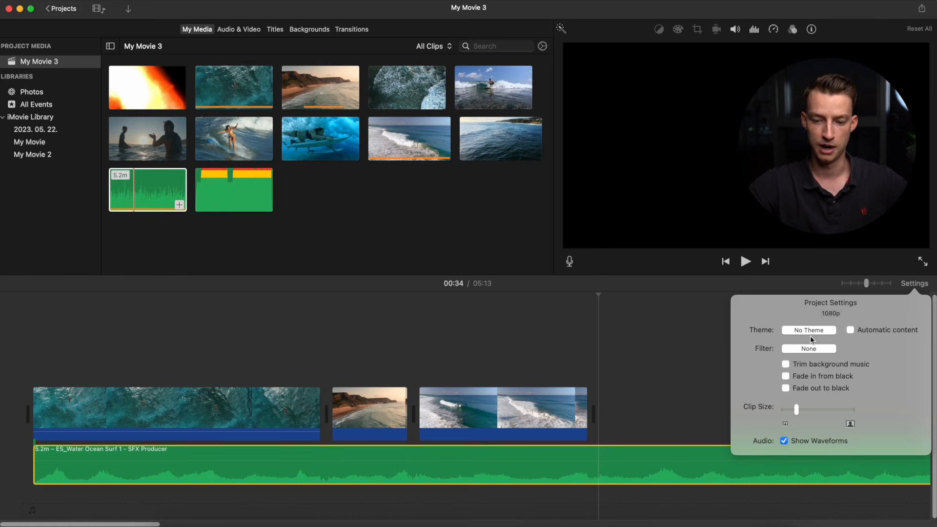
pyautogui.click(914, 285)
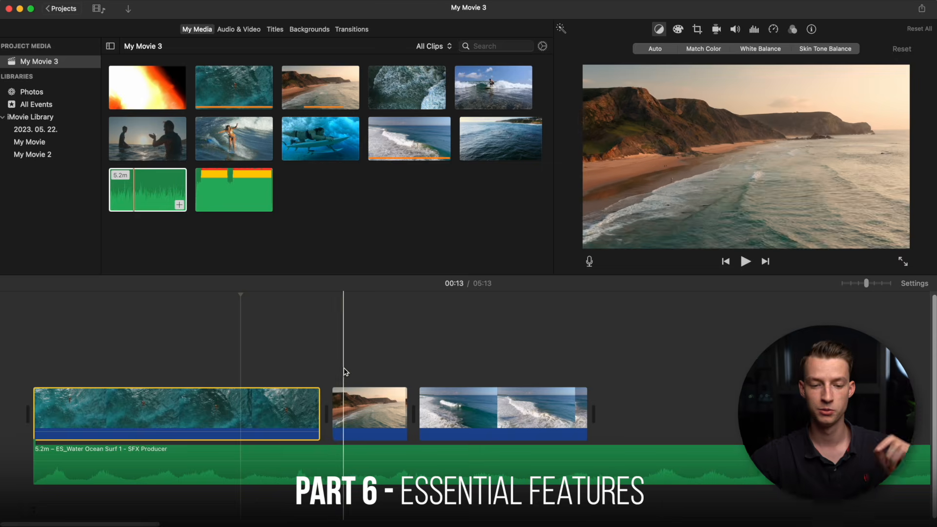
# - Delete the beach cliff clip from the timeline
pyautogui.click(366, 408)
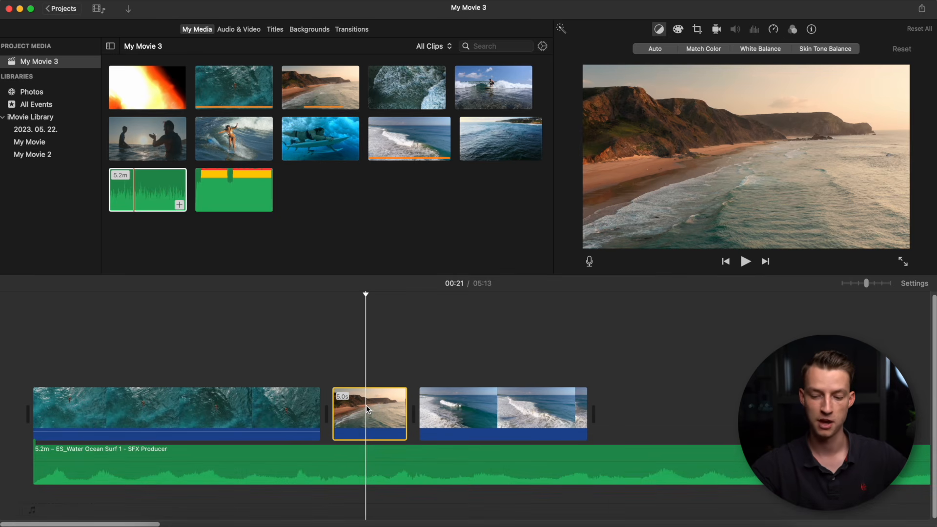
pyautogui.press('Delete')
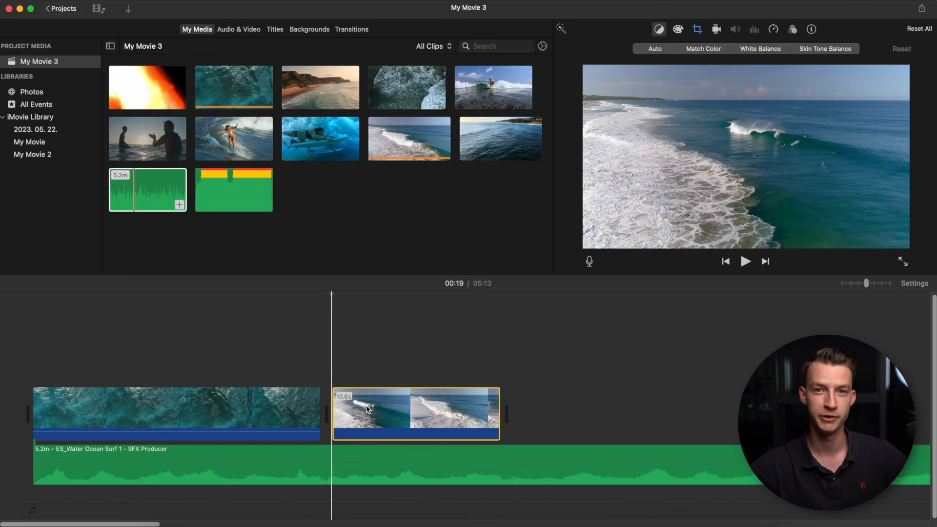
# - Undo the deletion of the beach cliff clip and redo it
pyautogui.click(367, 409)
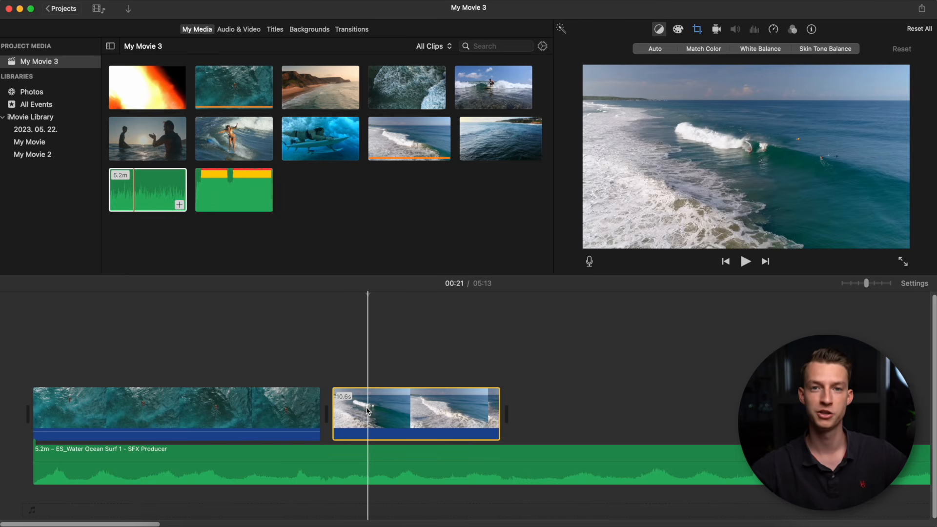
pyautogui.press('super+z')
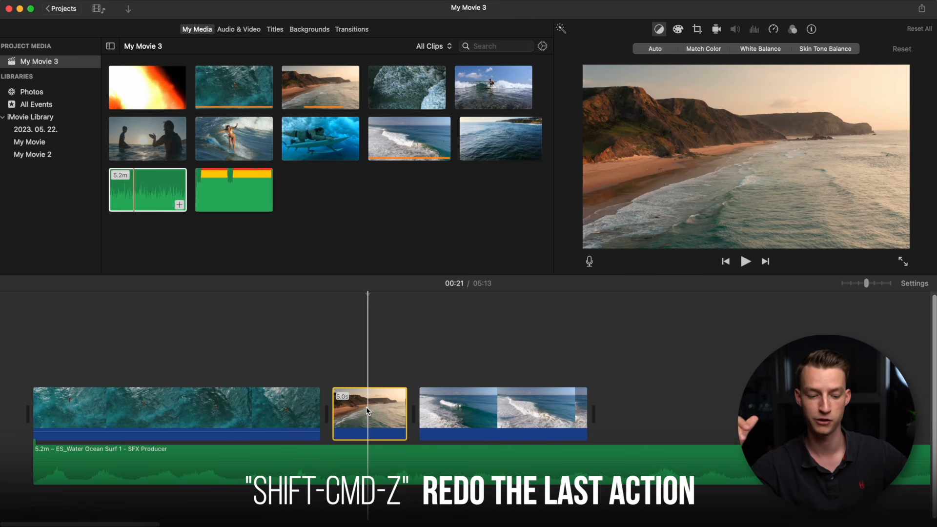
pyautogui.press('super+shift+z')
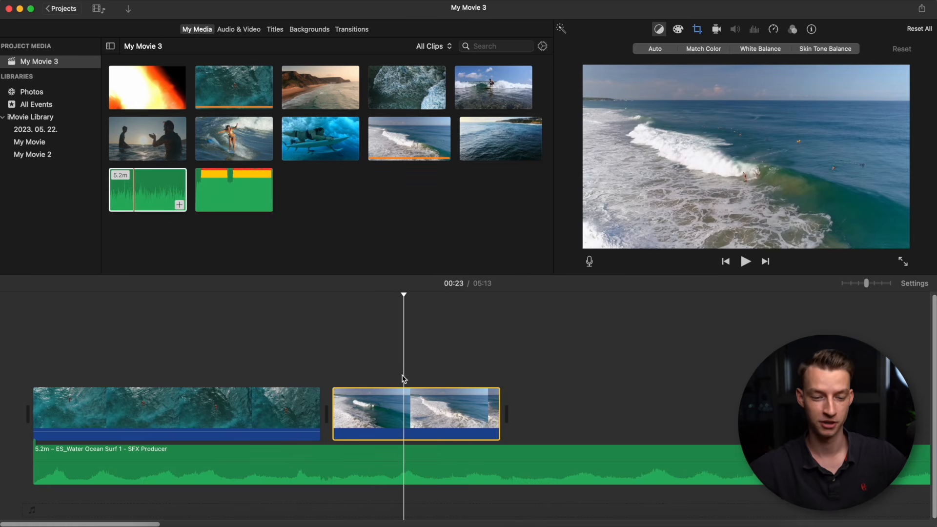
# - Split the aerial surfer clip on the timeline at the 00:05 mark
pyautogui.click(95, 344)
pyautogui.click(112, 343)
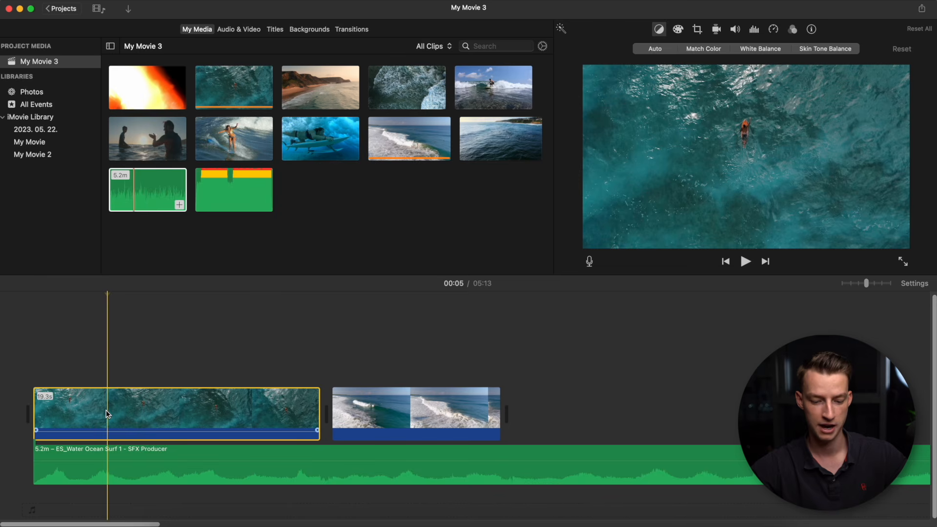
pyautogui.press('super+b')
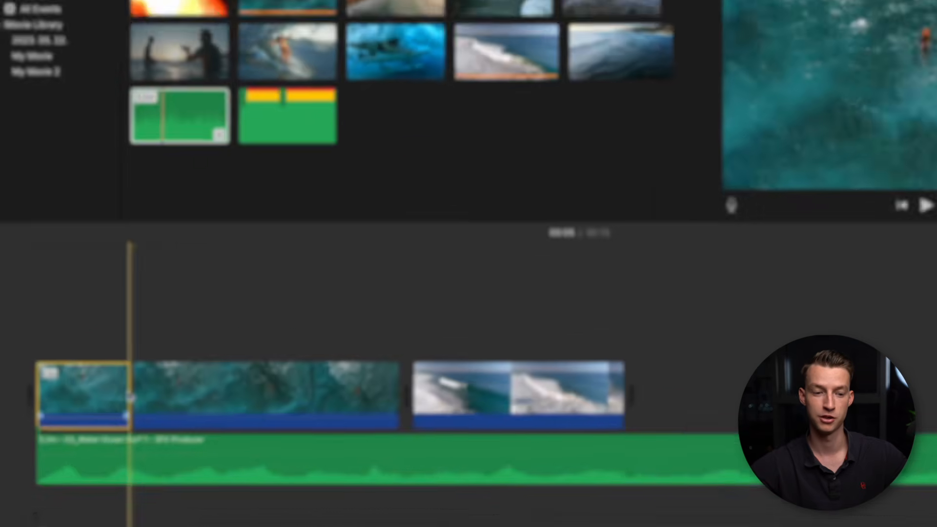
# - Move the second part of the split surfer clip behind the breaking-wave clip and place the playhead at 00:21
pyautogui.moveTo(263, 392); pyautogui.dragTo(409, 372)
pyautogui.moveTo(554, 336); pyautogui.dragTo(562, 342)
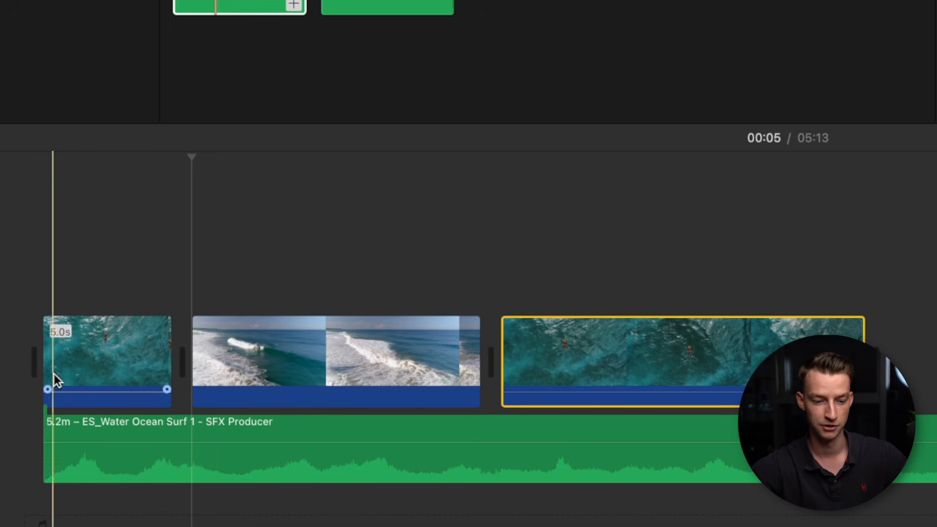
pyautogui.click(657, 253)
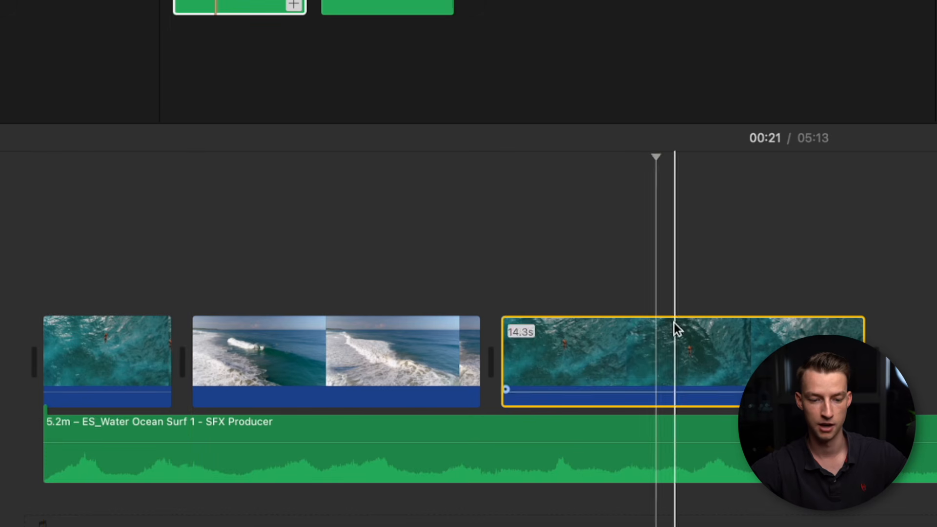
# - Delete the breaking-wave clip between the two aerial surfer clips on the timeline
pyautogui.click(318, 333)
pyautogui.press('Delete')
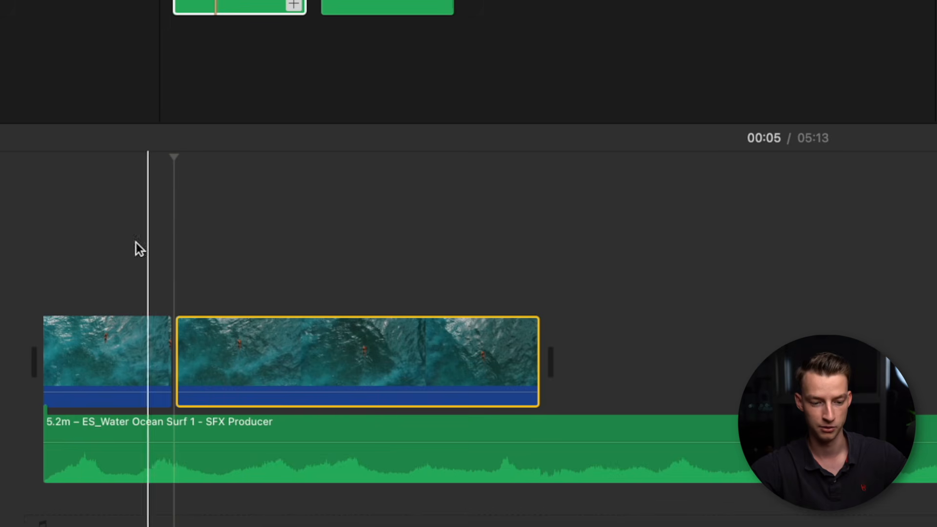
# - Split the second aerial surfer clip partway through and delete the part before the split
pyautogui.click(376, 266)
pyautogui.press('super+b')
pyautogui.click(305, 346)
pyautogui.press('Delete')
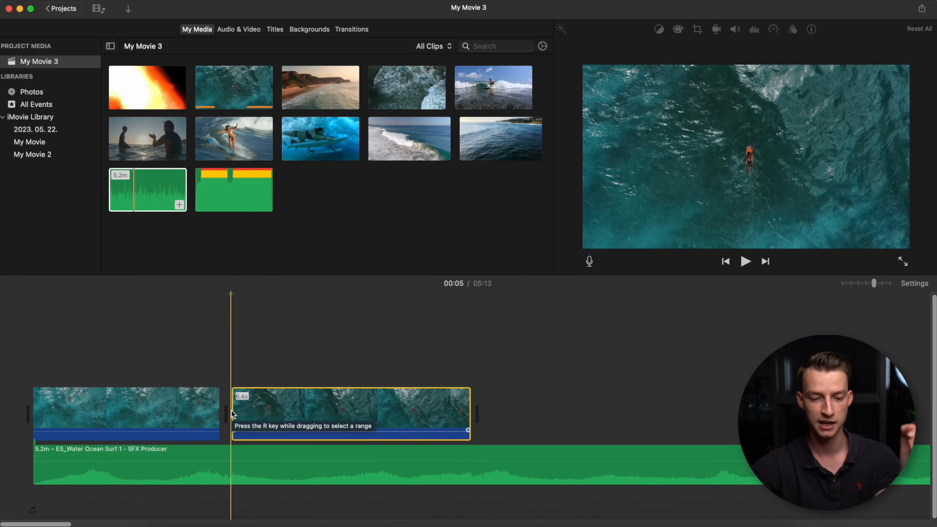
# - Trim the start of the second aerial surfer clip to 5.9 s and shorten it further at its end
pyautogui.moveTo(234, 413); pyautogui.dragTo(211, 393)
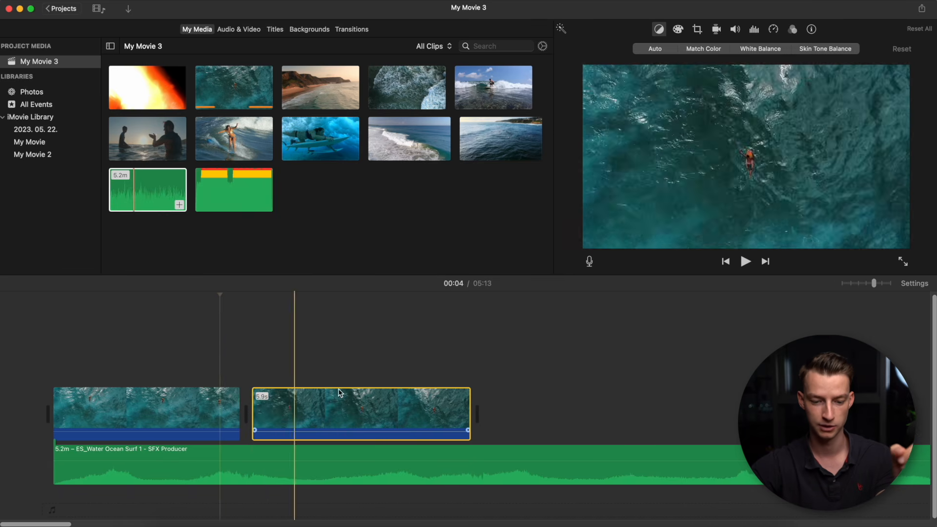
pyautogui.moveTo(470, 408); pyautogui.dragTo(415, 417)
# - Adjust the volume of the ES_Water Ocean Surf 1 audio clip on its timeline waveform
pyautogui.click(309, 462)
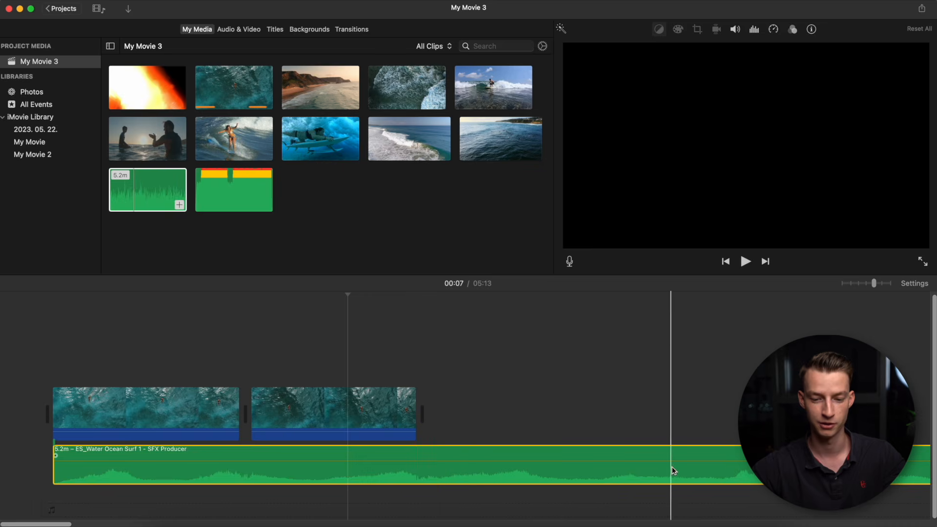
pyautogui.click(384, 460)
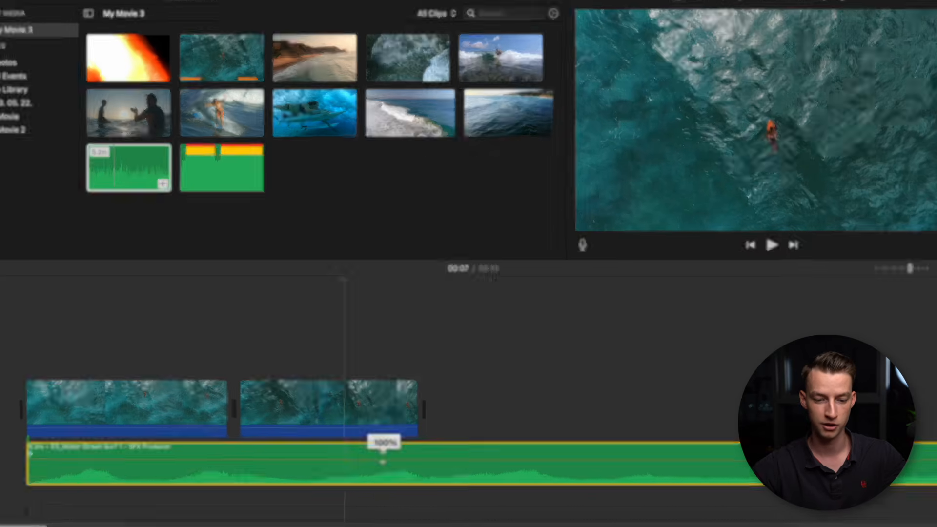
pyautogui.moveTo(379, 446); pyautogui.dragTo(385, 467)
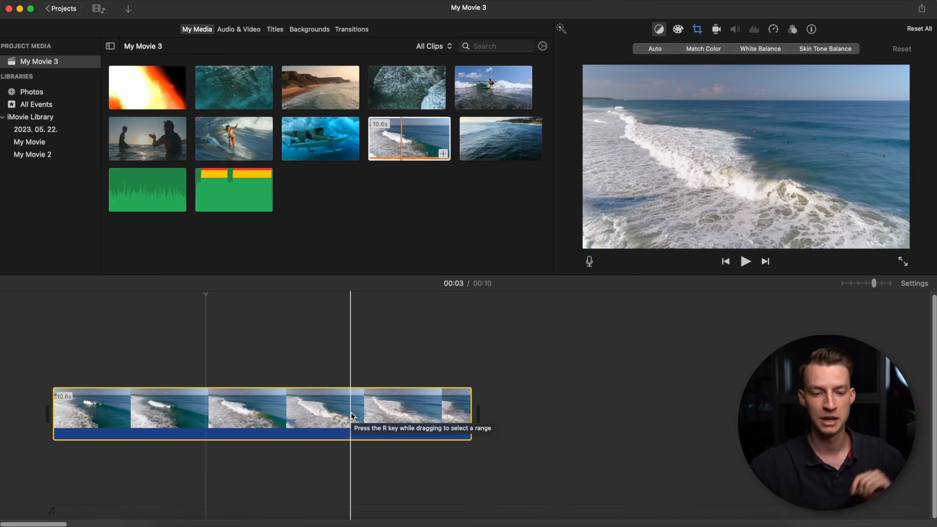
# - Show the speed editor for the breaking-wave clip and speed the clip up to a duration of 2.9 s
pyautogui.rightClick(353, 416)
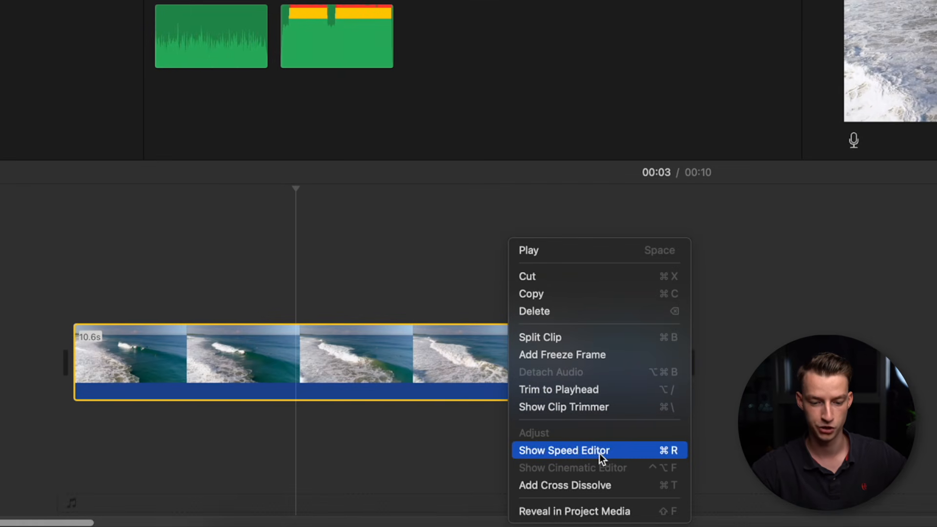
pyautogui.click(630, 449)
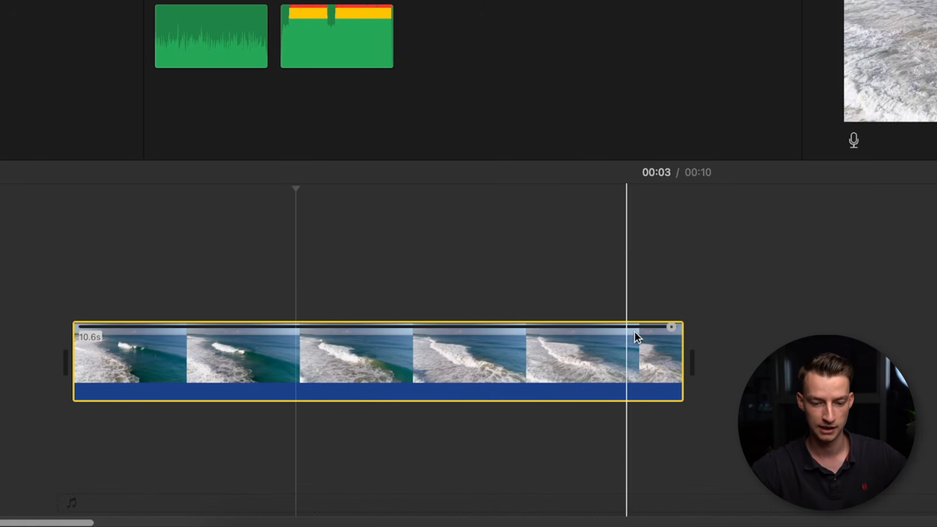
pyautogui.moveTo(672, 326); pyautogui.dragTo(233, 328)
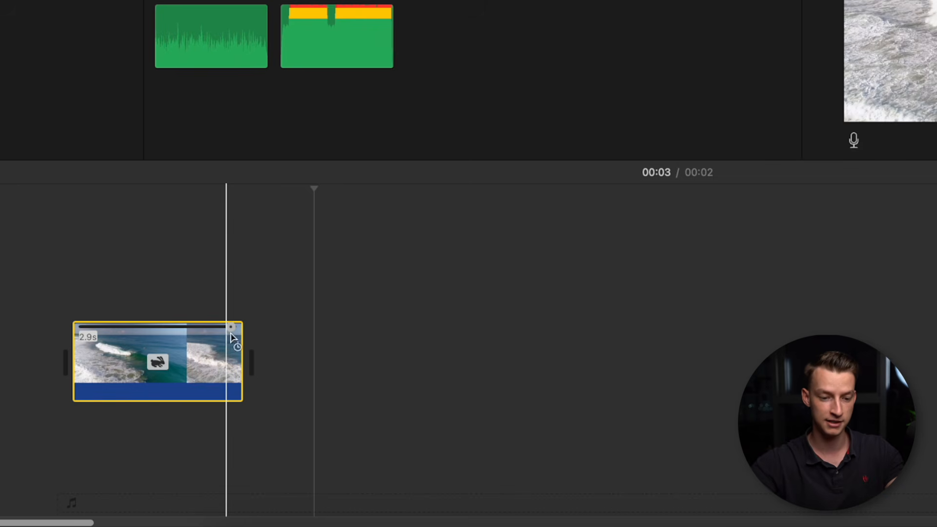
# - Slow the breaking-wave clip down to about 18 s and preview the slow motion
pyautogui.moveTo(230, 324); pyautogui.dragTo(936, 326)
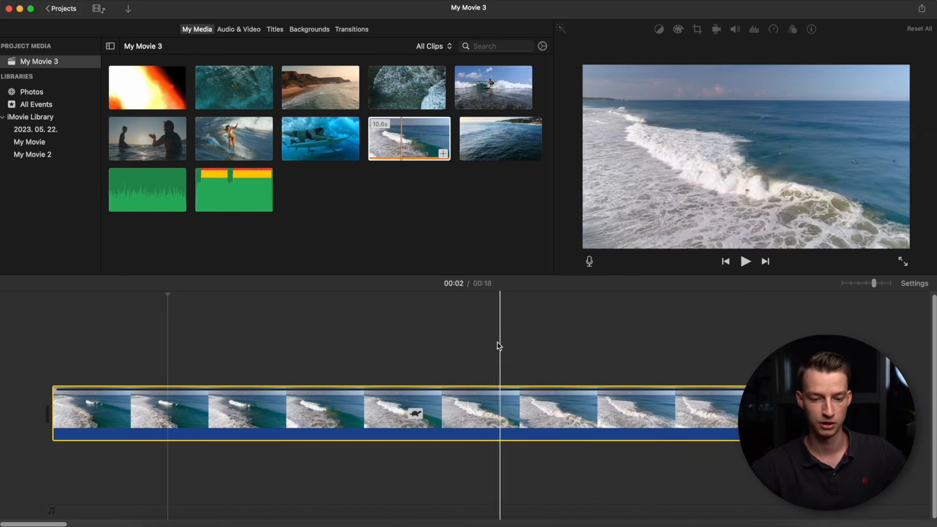
pyautogui.press('space')
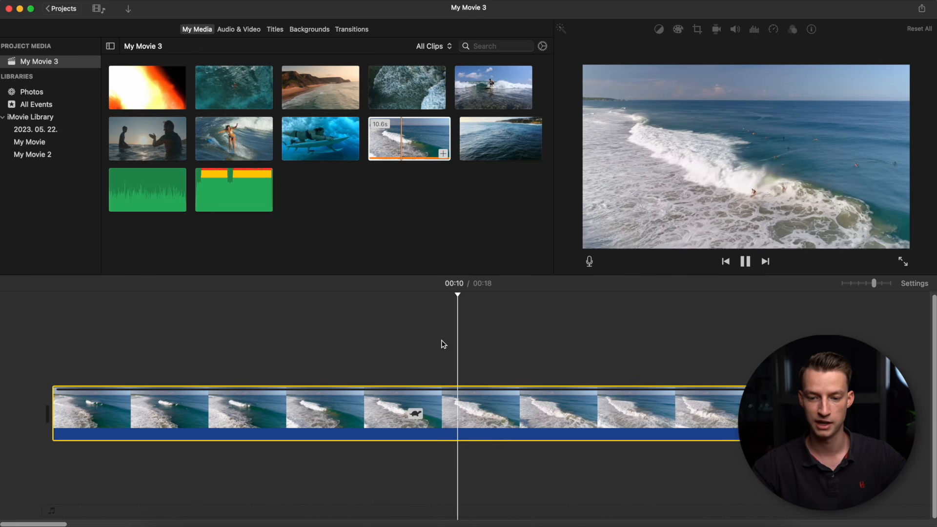
pyautogui.press('space')
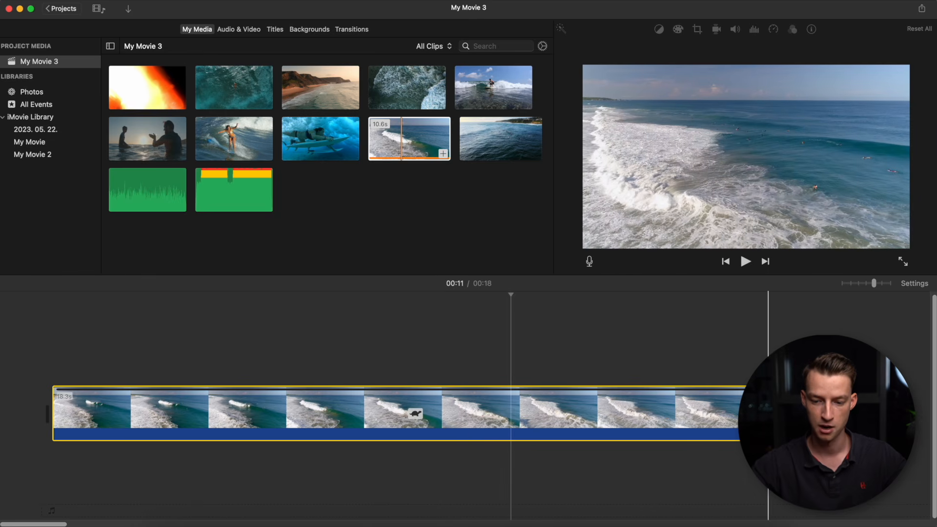
# - Speed the breaking-wave clip up to about 683% and play it back
pyautogui.moveTo(740, 391); pyautogui.dragTo(112, 393)
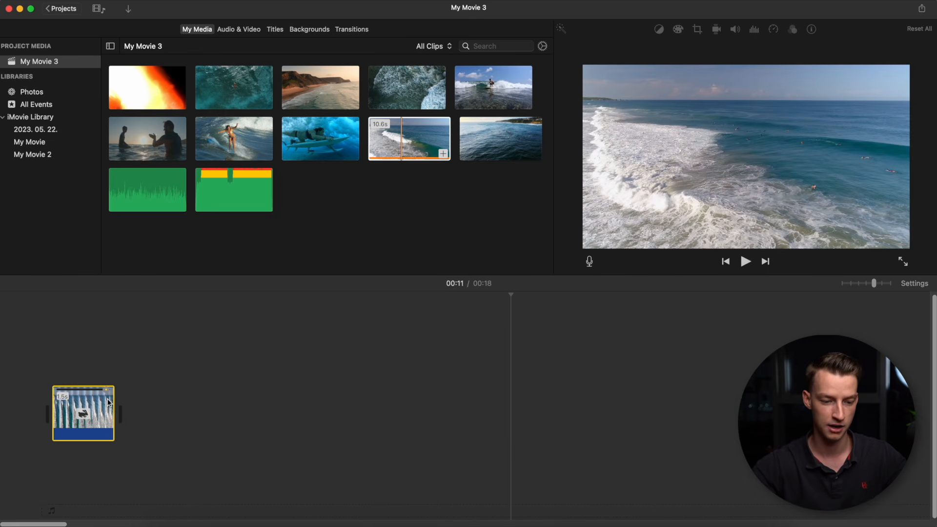
pyautogui.click(62, 351)
pyautogui.press('space')
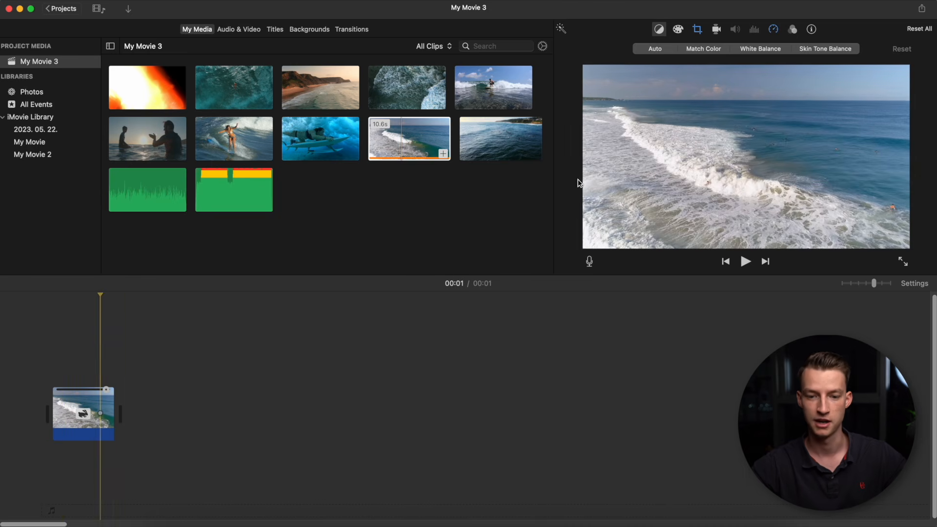
# - Set the breaking-wave clip's speed to Normal in its speed settings
pyautogui.click(90, 404)
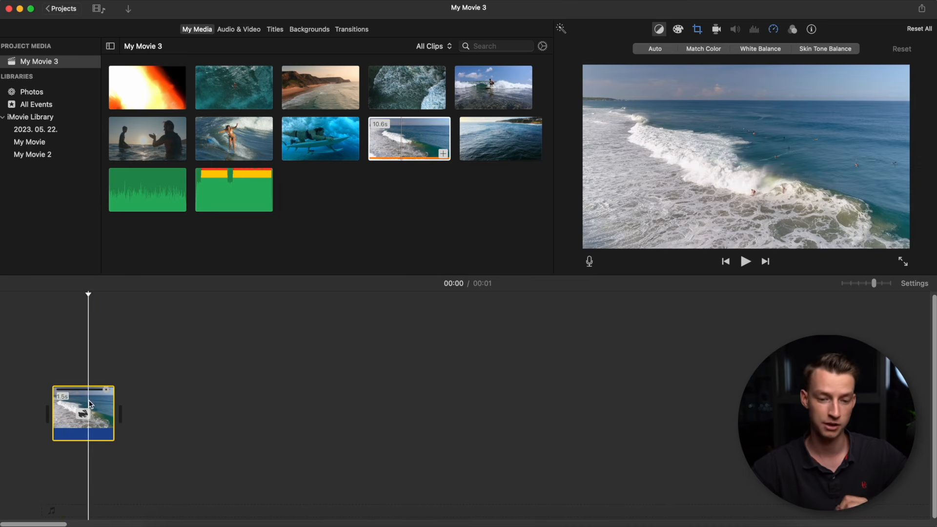
pyautogui.click(774, 30)
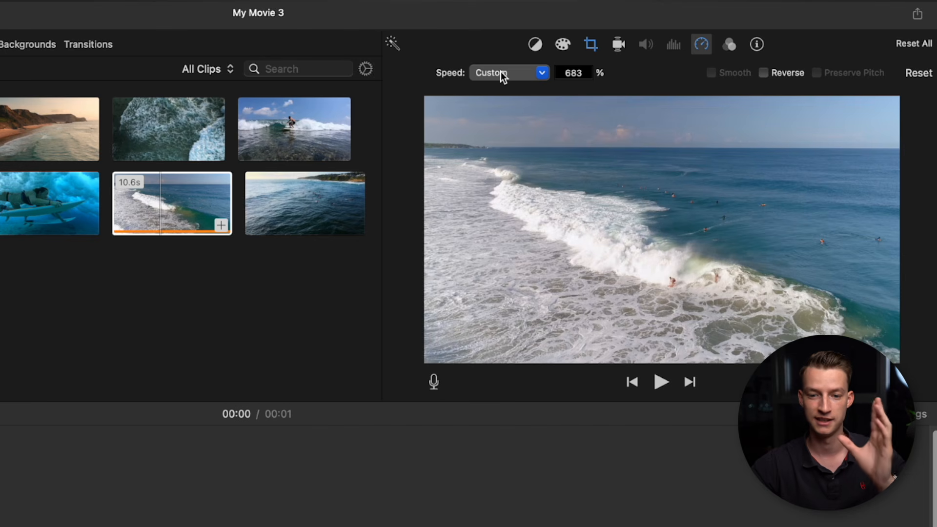
pyautogui.click(588, 74)
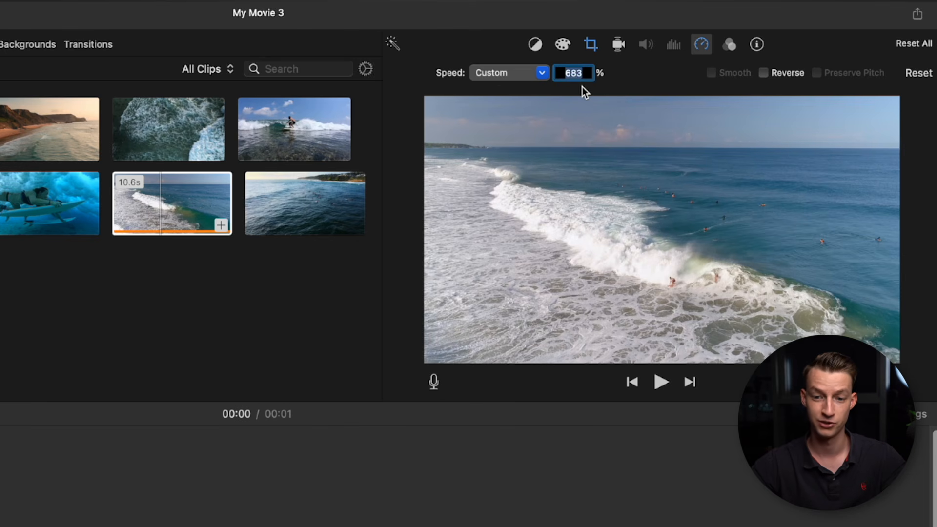
pyautogui.click(507, 65)
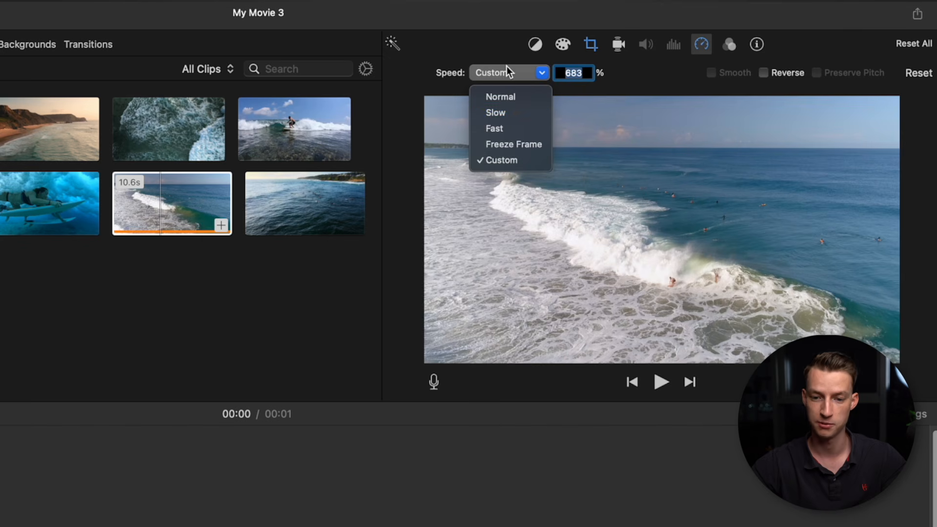
pyautogui.click(528, 94)
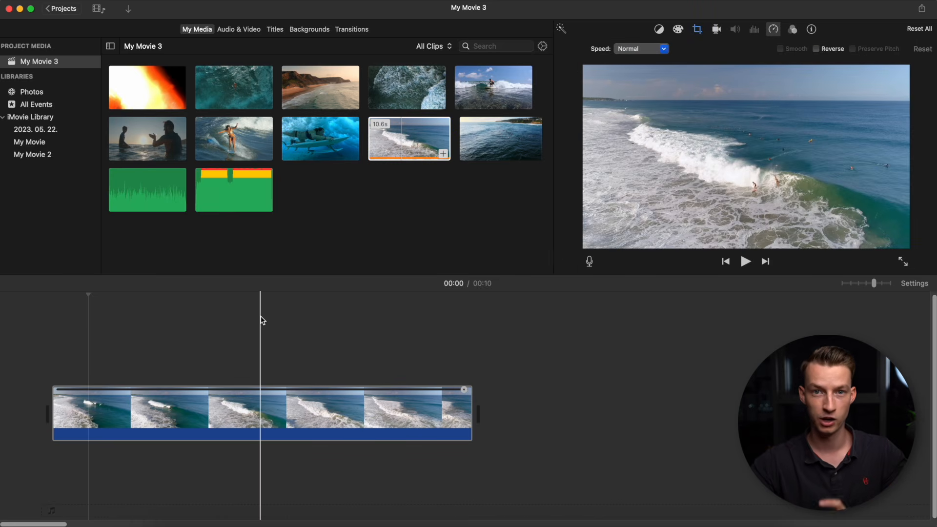
# - Overlay the clip of the woman surfing above the breaking-wave clip, starting at about 00:03, and check both layers at several playhead positions
pyautogui.moveTo(233, 139); pyautogui.dragTo(267, 338)
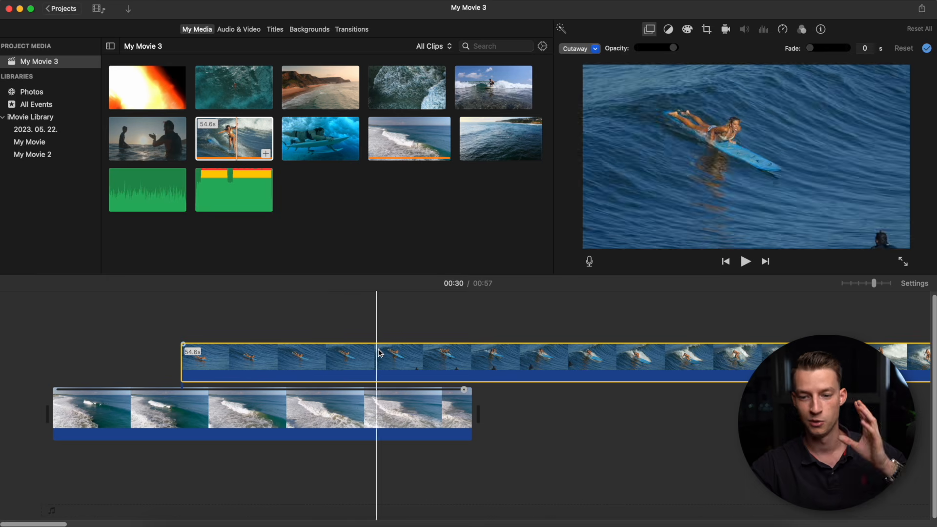
pyautogui.click(282, 414)
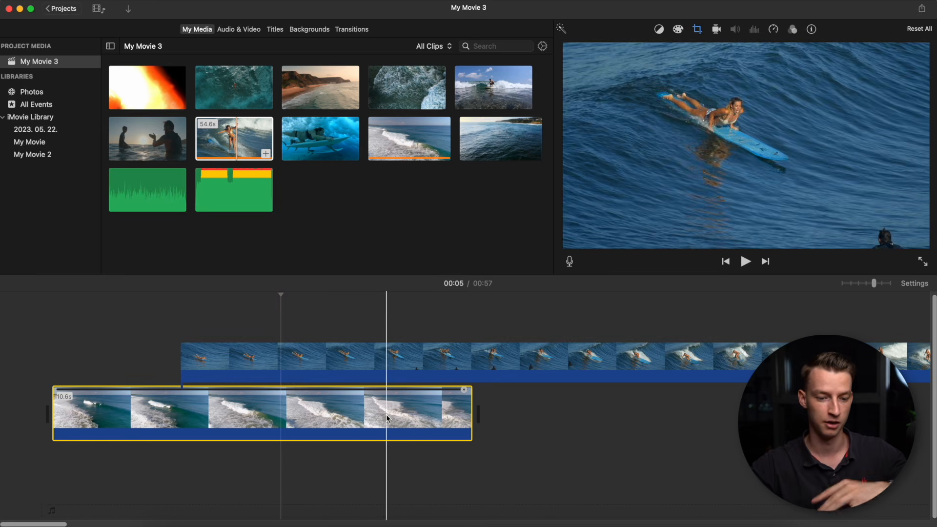
pyautogui.click(297, 346)
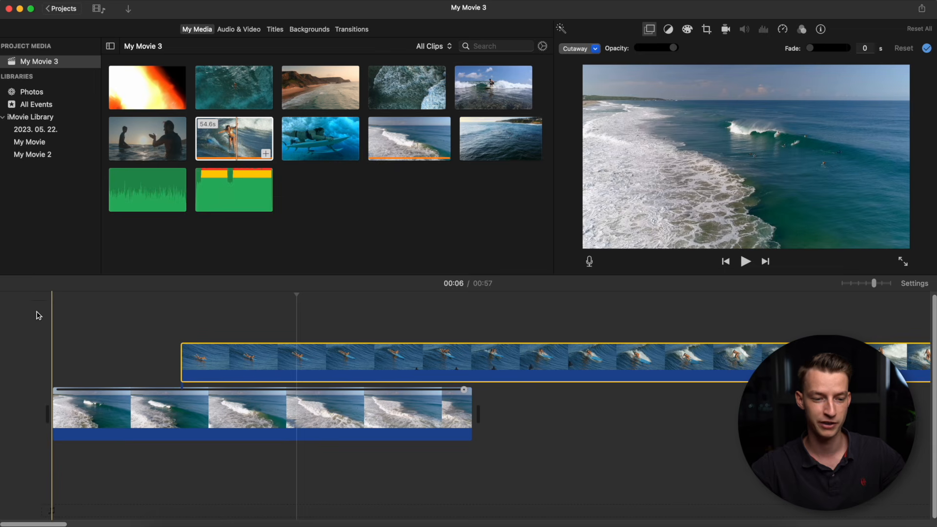
pyautogui.click(143, 346)
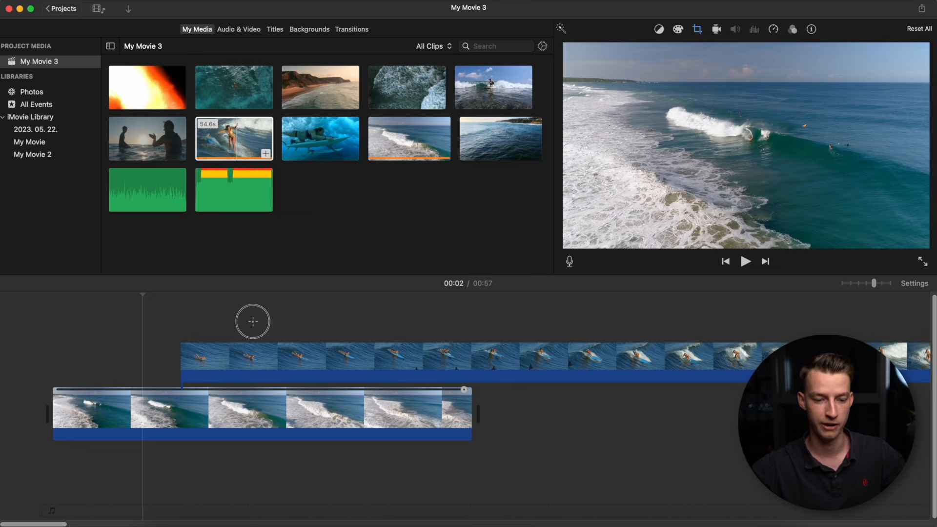
# - Try about half opacity on the woman surfing overlay, preview the blend and return the overlay to full opacity
pyautogui.click(275, 361)
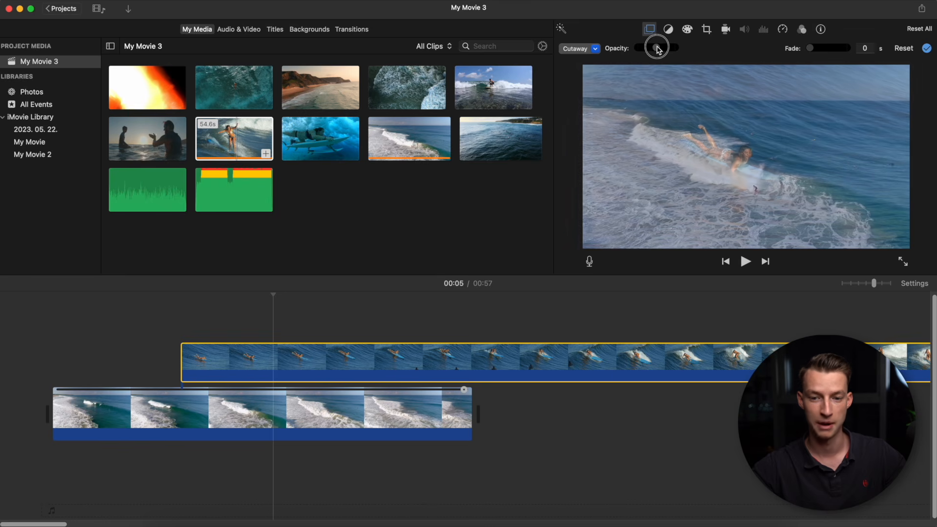
pyautogui.moveTo(649, 48); pyautogui.dragTo(697, 56)
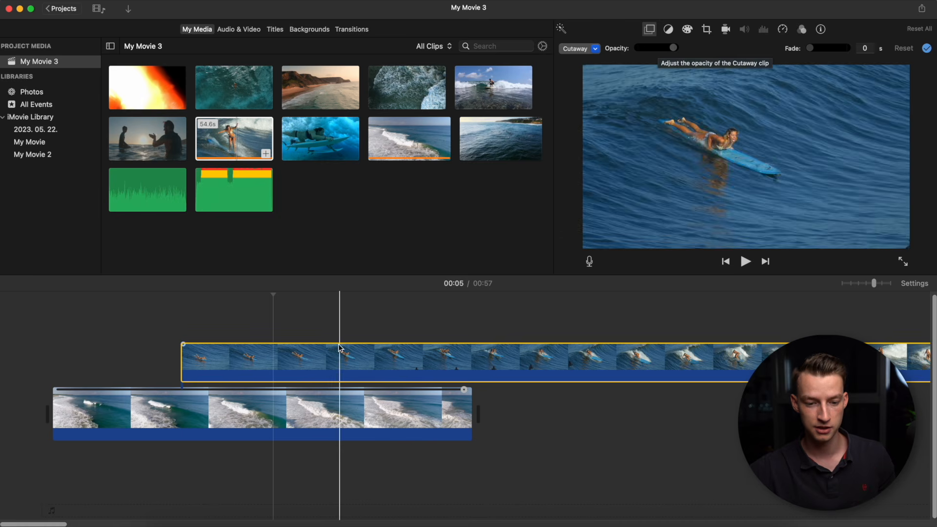
pyautogui.click(307, 365)
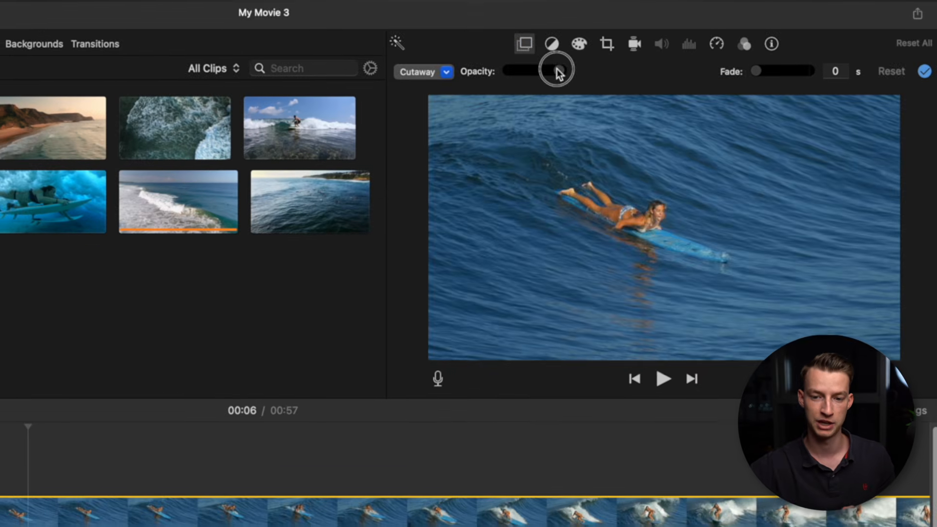
pyautogui.moveTo(583, 65)
pyautogui.mouseDown()
pyautogui.moveTo(552, 64)
pyautogui.moveTo(567, 65)
pyautogui.mouseUp()
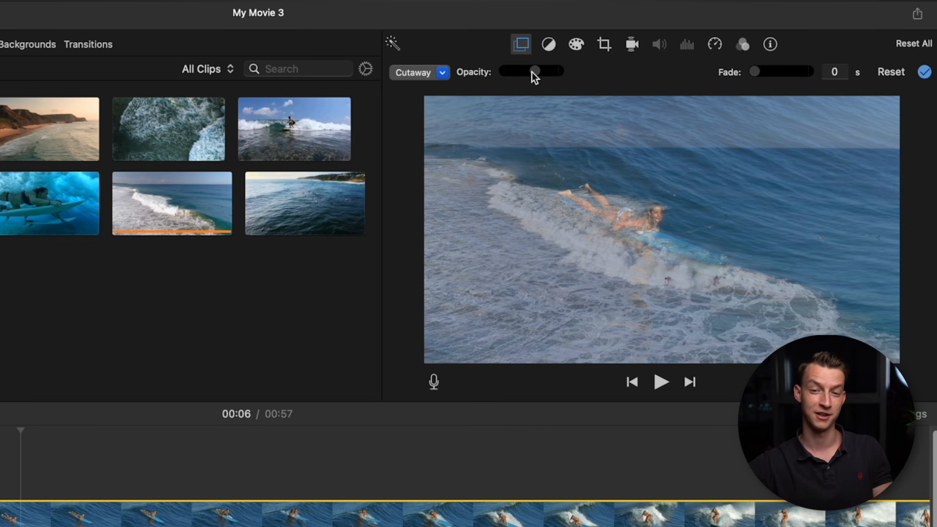
pyautogui.press('space')
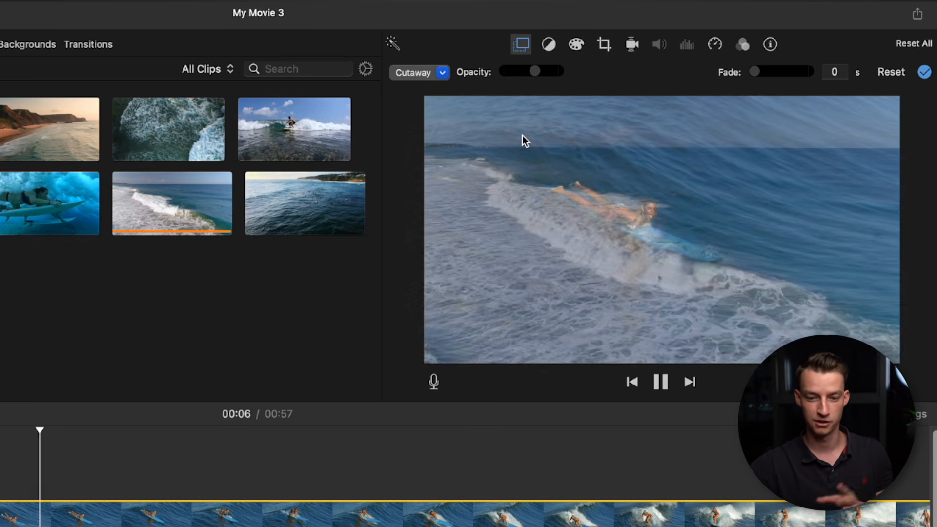
pyautogui.press('space')
pyautogui.moveTo(534, 70); pyautogui.dragTo(570, 70)
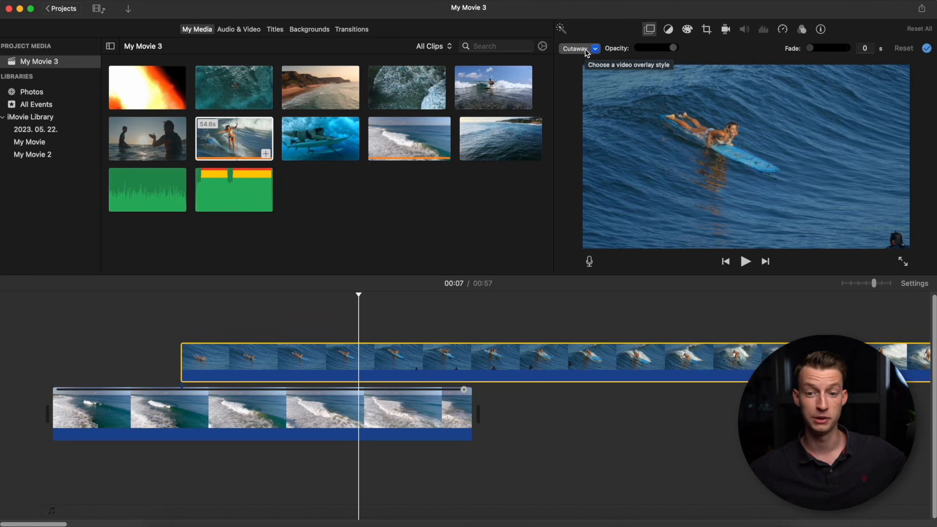
# - Split the woman surfing overlay clip at about 00:07 and delete the part behind the split
pyautogui.press('cmd+b')
pyautogui.click(385, 361)
pyautogui.press('Delete')
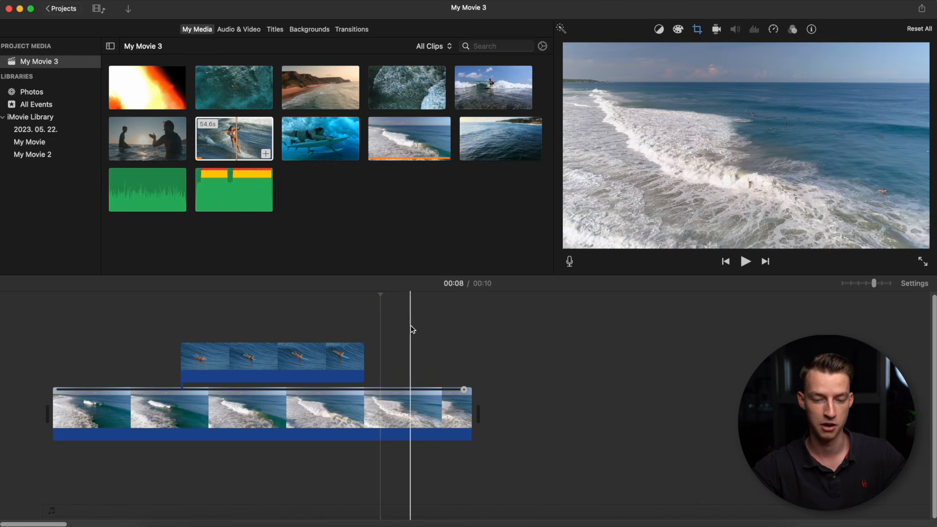
# - Set the woman surfing overlay to the Split Screen style with position Left and play the result
pyautogui.click(290, 362)
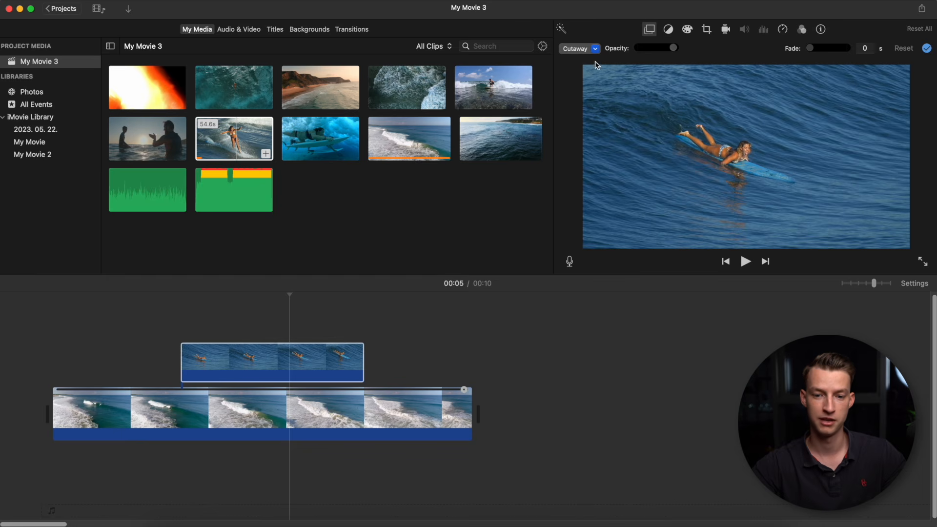
pyautogui.click(585, 49)
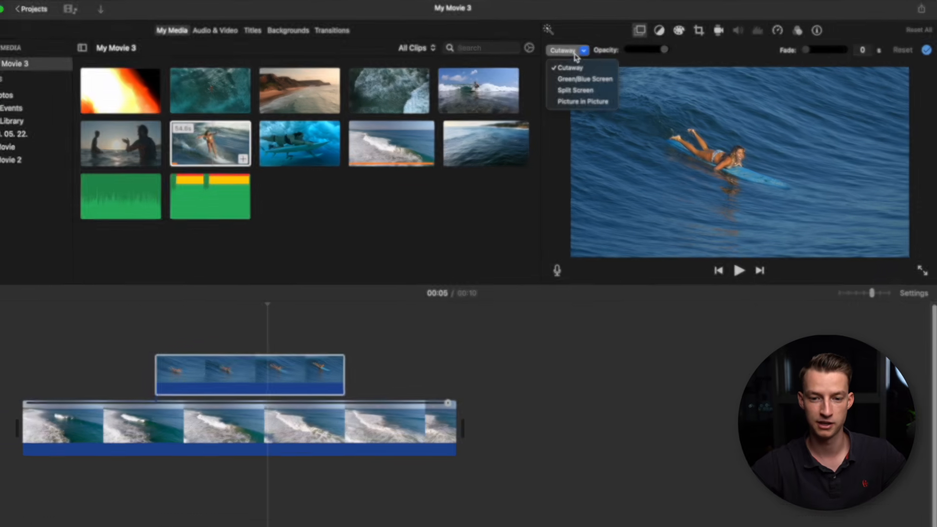
pyautogui.click(575, 53)
pyautogui.click(578, 51)
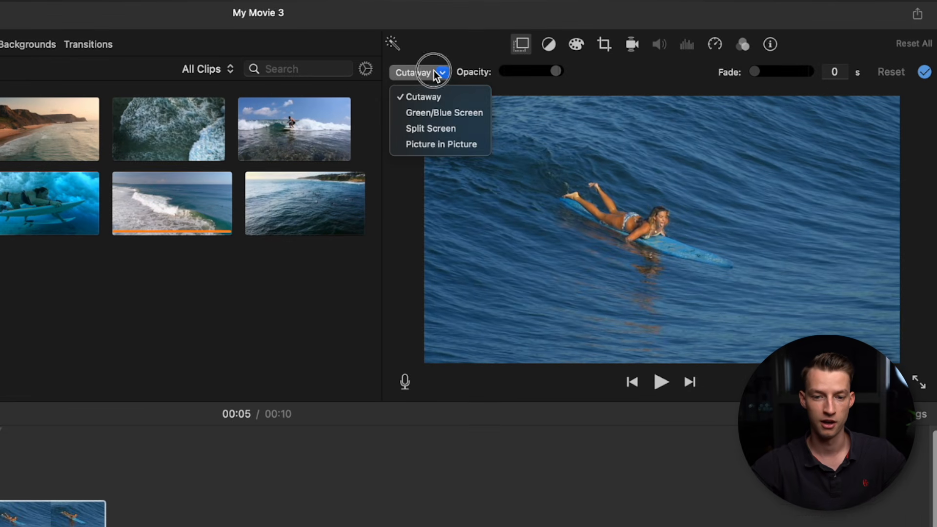
pyautogui.click(461, 130)
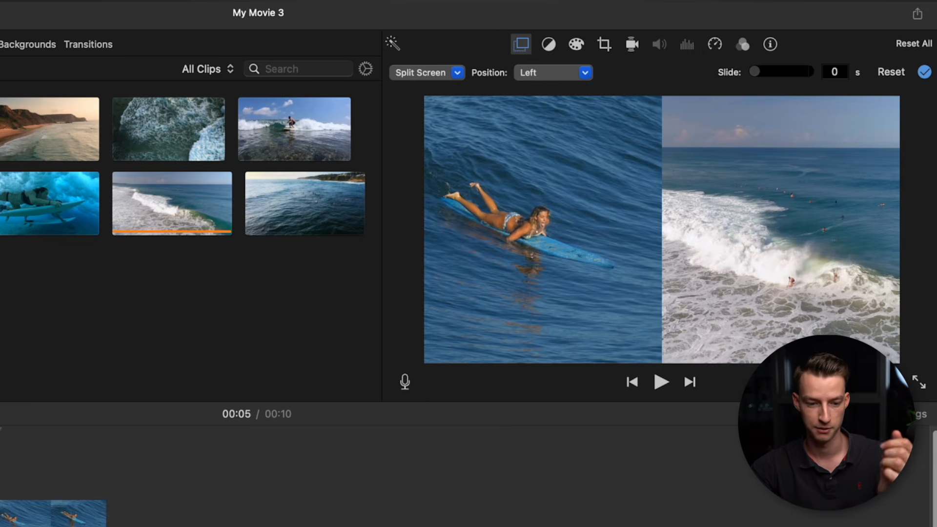
pyautogui.press('space')
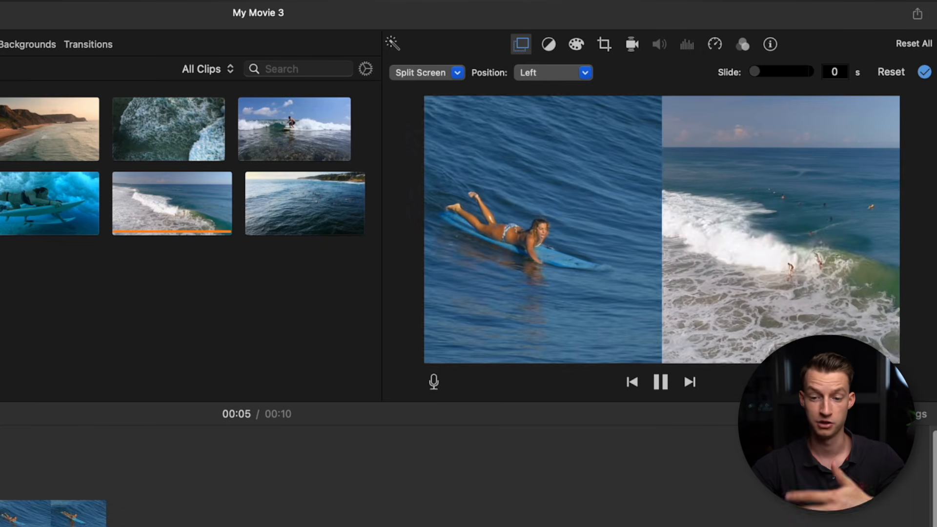
# - Stop playback and switch the woman surfing overlay's split-screen position to Right
pyautogui.press('space')
pyautogui.click(549, 75)
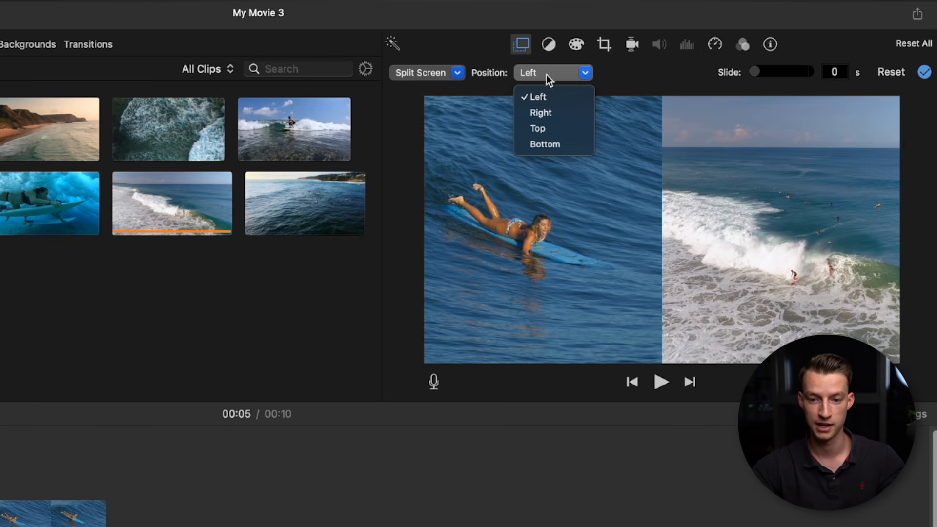
pyautogui.click(558, 113)
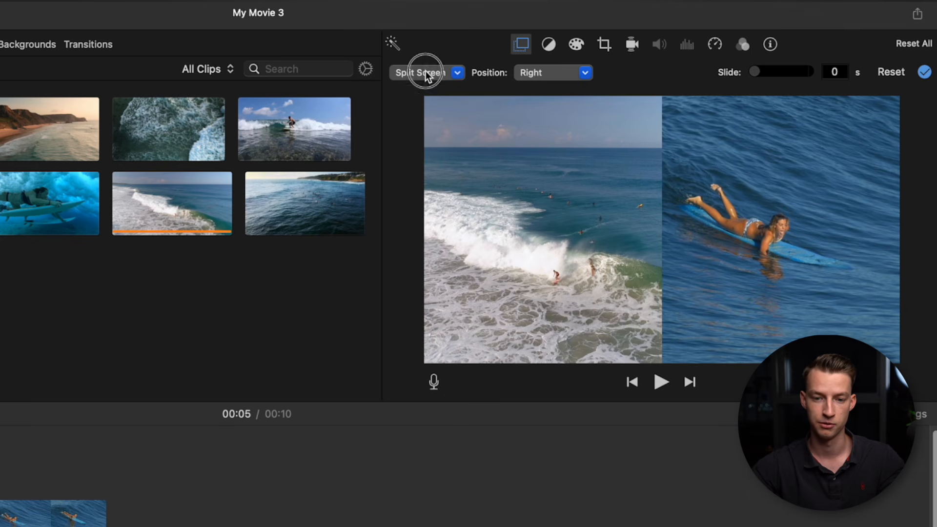
# - Set the woman surfing overlay to Picture in Picture, enlarge the inset slightly and reposition it in the upper-right part of the frame
pyautogui.click(426, 71)
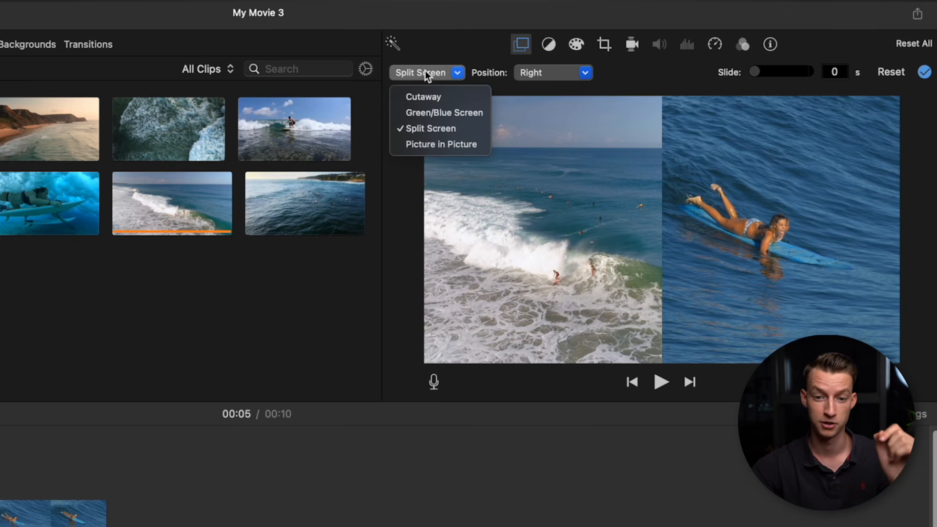
pyautogui.click(443, 145)
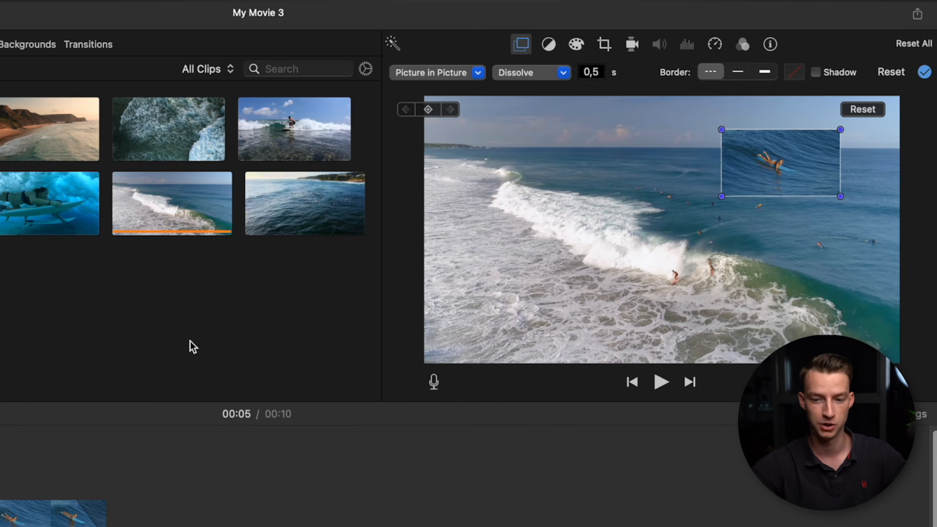
pyautogui.moveTo(795, 157); pyautogui.dragTo(632, 182)
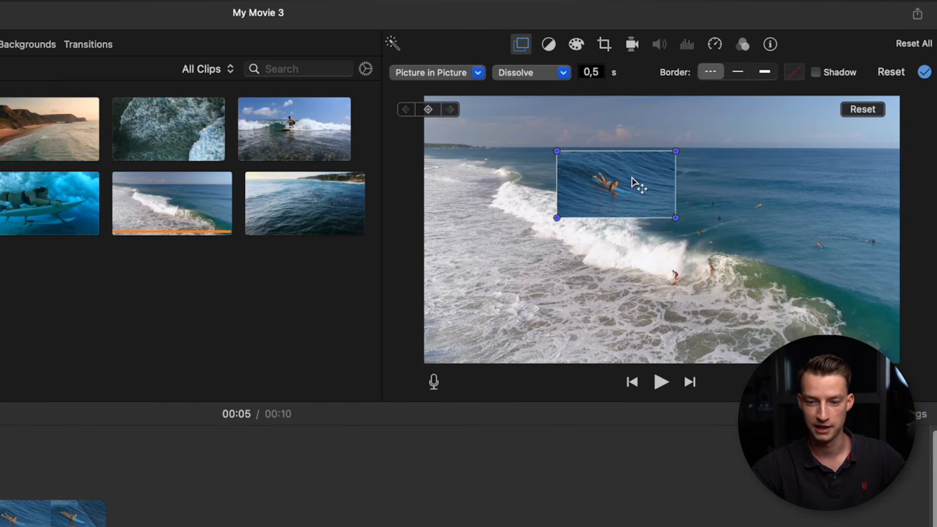
pyautogui.moveTo(675, 218); pyautogui.dragTo(689, 233)
pyautogui.moveTo(625, 177); pyautogui.dragTo(538, 239)
pyautogui.moveTo(592, 278); pyautogui.dragTo(750, 153)
# - Give the picture-in-picture inset a thick border and a shadow, and nudge it slightly
pyautogui.click(740, 71)
pyautogui.click(764, 73)
pyautogui.click(816, 73)
pyautogui.moveTo(801, 199); pyautogui.dragTo(805, 199)
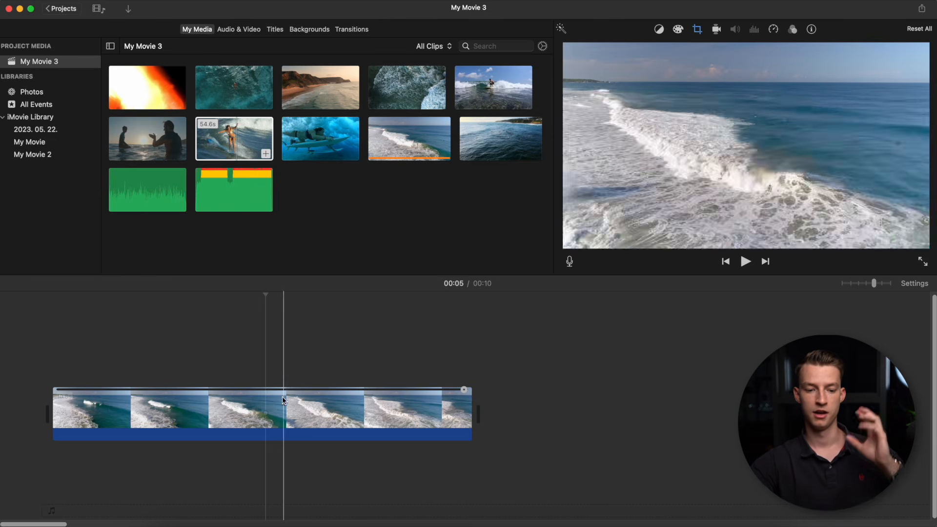
# - Select the breaking-wave clip at about 00:05 and apply the Auto color balance to it
pyautogui.click(275, 409)
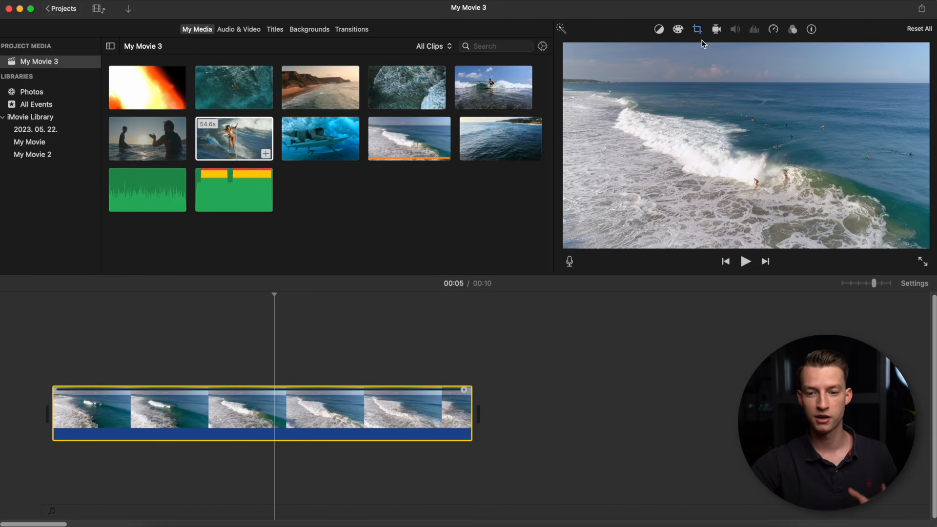
pyautogui.click(659, 30)
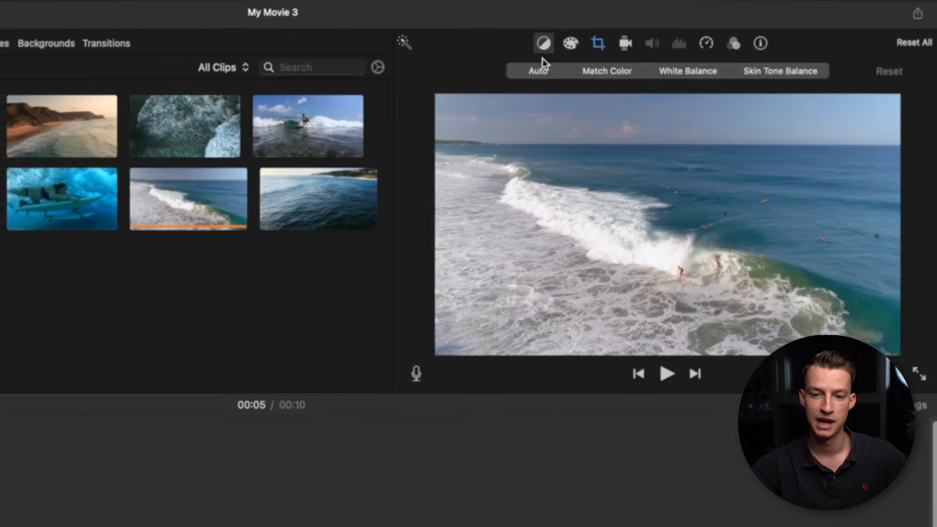
pyautogui.click(535, 45)
pyautogui.click(535, 43)
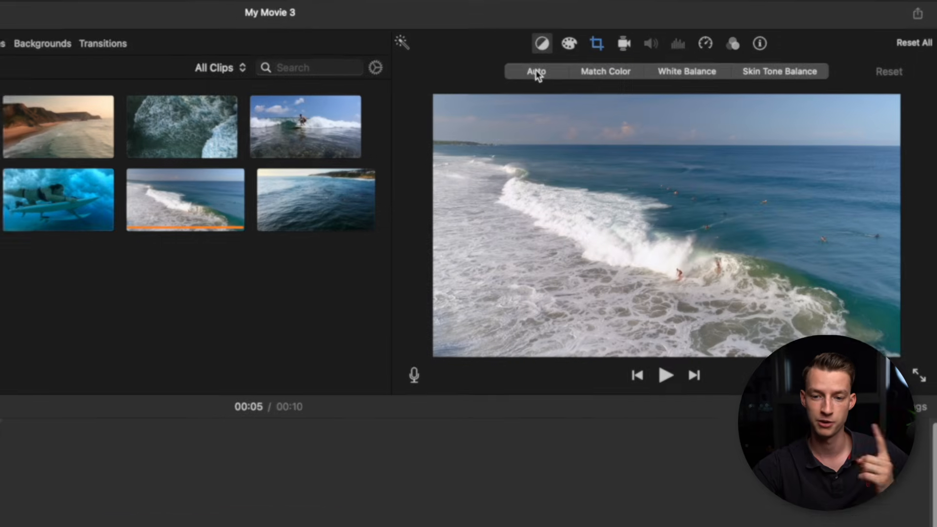
pyautogui.click(530, 74)
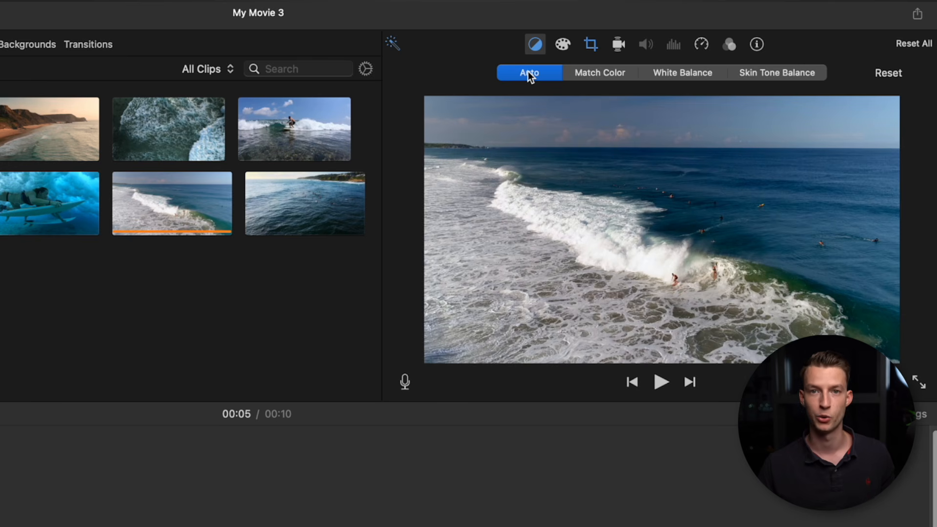
# - Try Match Color on the breaking-wave clip with a frame of the woman surfing clip as reference
pyautogui.click(595, 72)
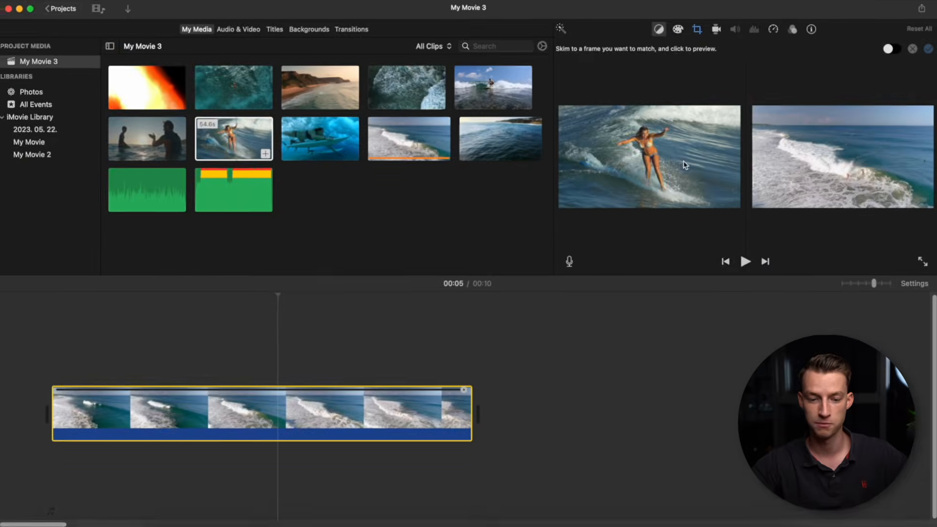
pyautogui.click(237, 140)
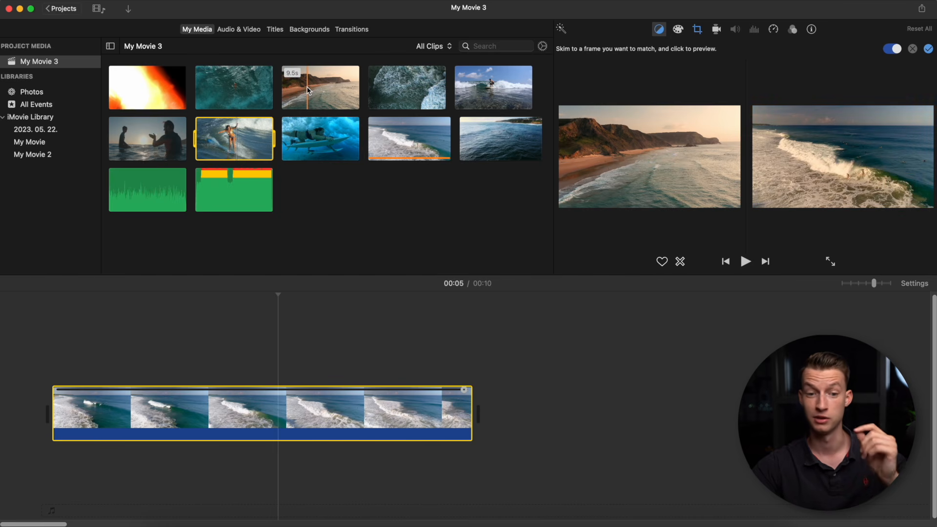
pyautogui.click(662, 32)
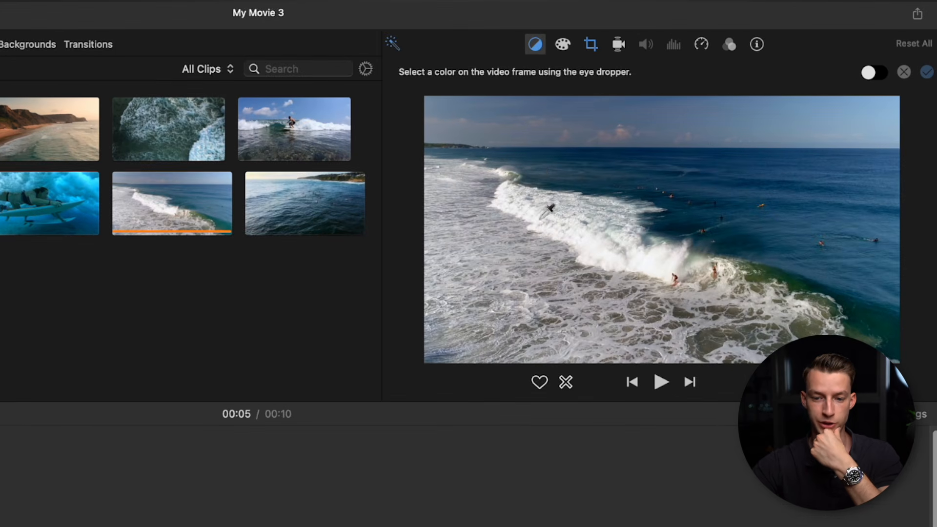
# - Try White Balance on the breaking-wave clip by sampling the white foam, and return to the color balance options
pyautogui.click(608, 255)
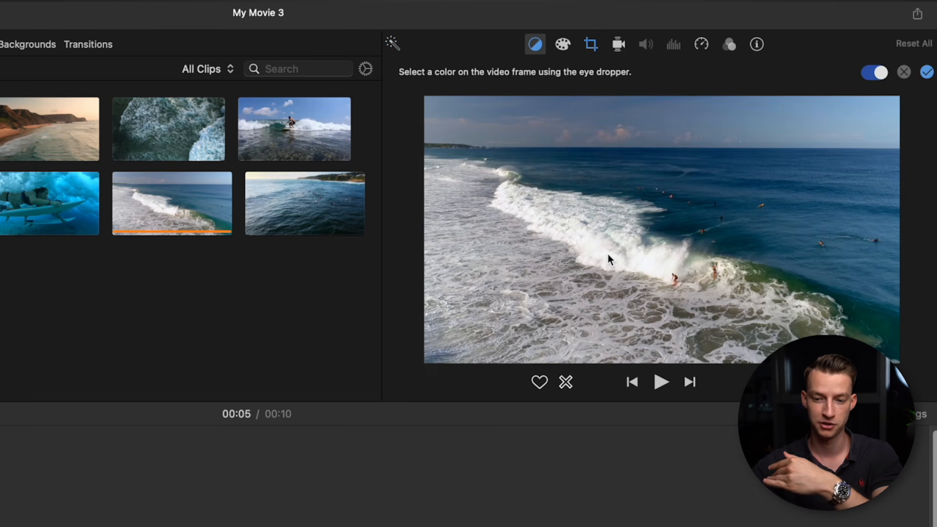
pyautogui.click(622, 48)
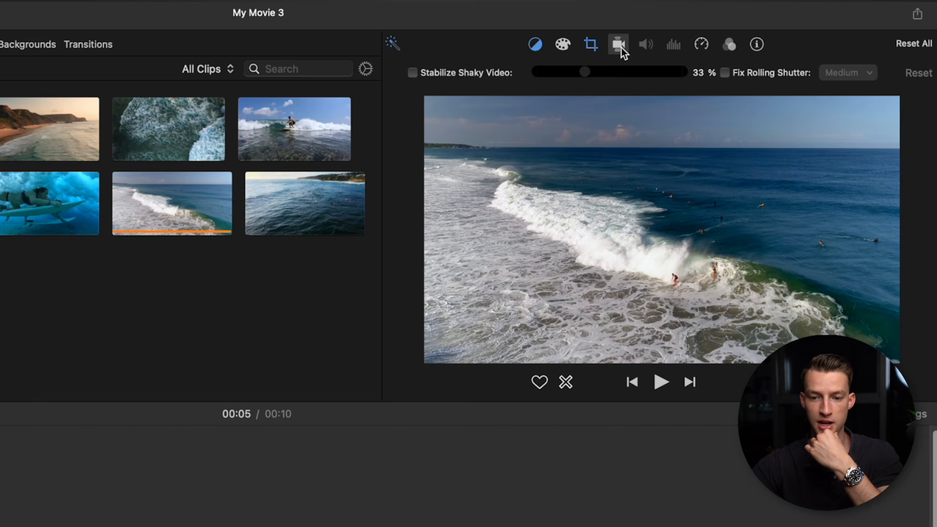
pyautogui.click(535, 46)
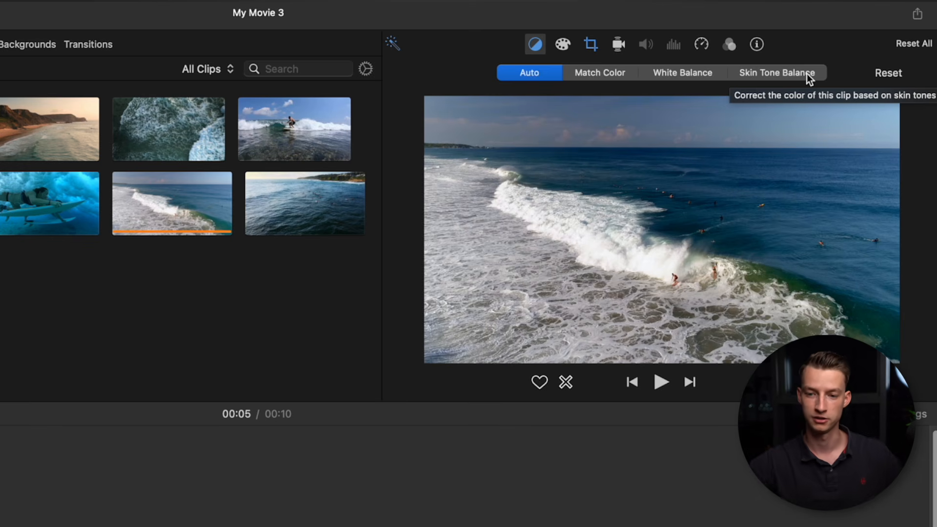
# - Darken the breaking-wave clip slightly, raise its saturation a little and adjust its color temperature
pyautogui.click(563, 46)
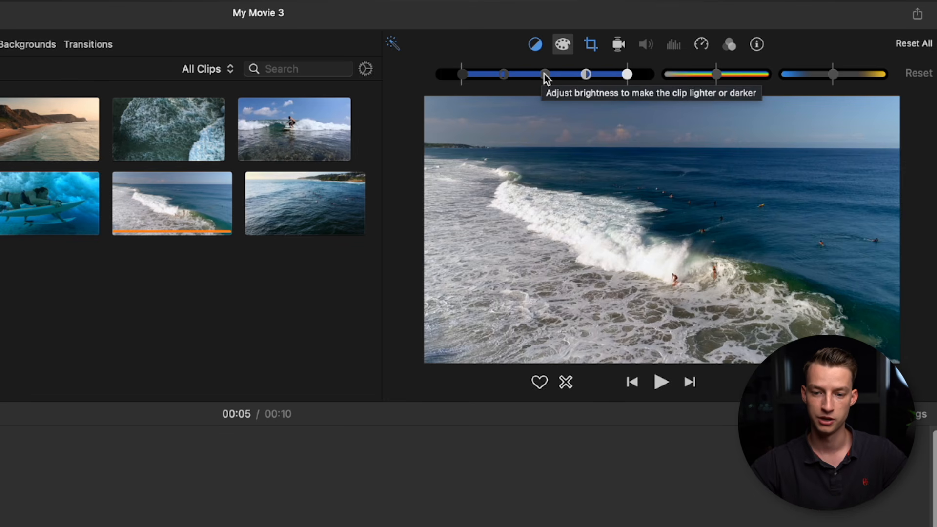
pyautogui.moveTo(545, 75)
pyautogui.mouseDown()
pyautogui.moveTo(569, 78)
pyautogui.moveTo(508, 77)
pyautogui.moveTo(537, 81)
pyautogui.mouseUp()
pyautogui.moveTo(718, 80)
pyautogui.mouseDown()
pyautogui.moveTo(663, 77)
pyautogui.moveTo(742, 78)
pyautogui.moveTo(722, 78)
pyautogui.mouseUp()
pyautogui.moveTo(839, 79)
pyautogui.mouseDown()
pyautogui.moveTo(816, 74)
pyautogui.moveTo(875, 79)
pyautogui.moveTo(833, 79)
pyautogui.mouseUp()
# - Try different Crop to Fill framings on the breaking-wave clip by resizing and moving the crop frame
pyautogui.click(590, 43)
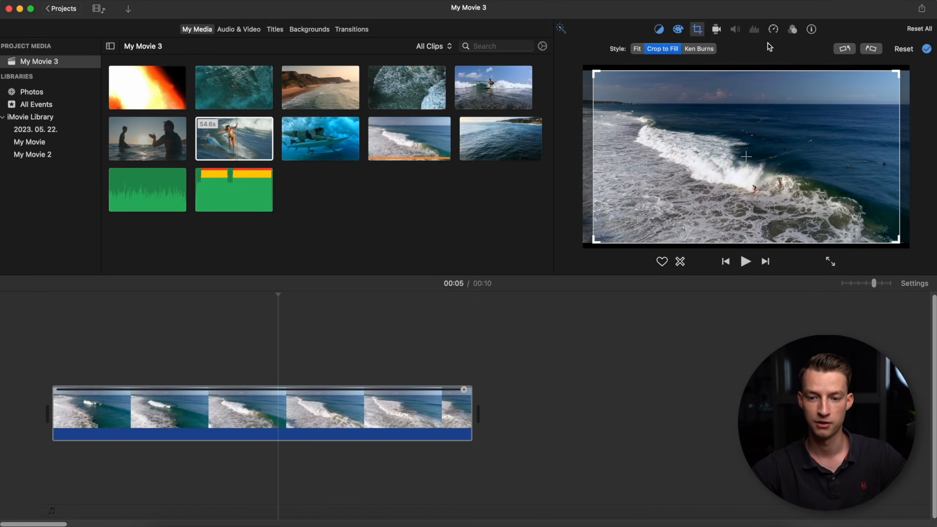
pyautogui.moveTo(904, 76); pyautogui.dragTo(831, 102)
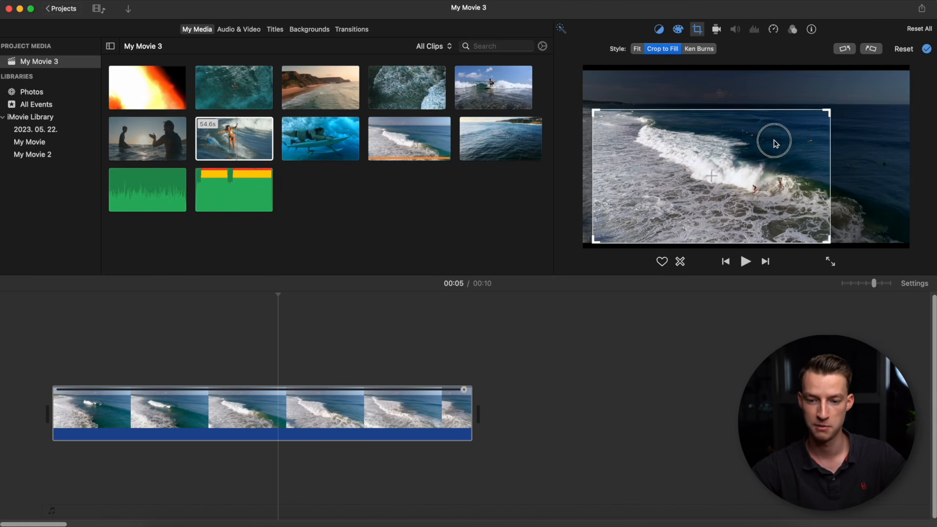
pyautogui.moveTo(774, 140); pyautogui.dragTo(795, 126)
pyautogui.moveTo(855, 100); pyautogui.dragTo(892, 69)
pyautogui.moveTo(830, 92)
pyautogui.mouseDown()
pyautogui.moveTo(825, 115)
pyautogui.moveTo(826, 105)
pyautogui.mouseUp()
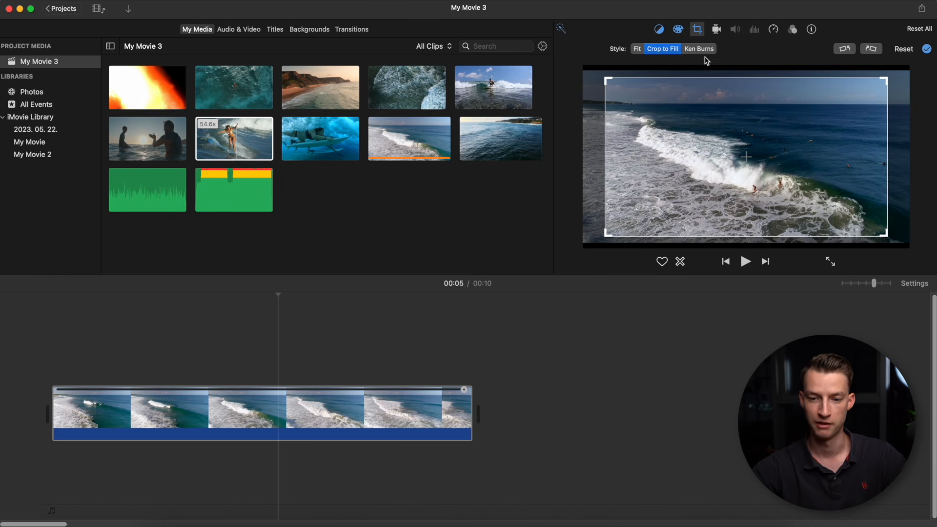
# - Rotate the breaking-wave clip clockwise through a full turn, then try the Ken Burns style and return to Crop to Fill
pyautogui.click(872, 49)
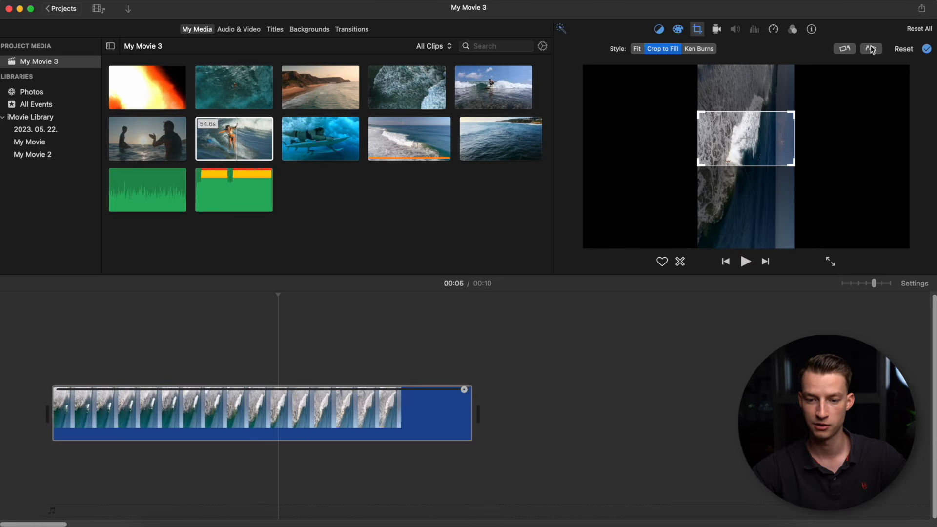
pyautogui.click(871, 49)
pyautogui.click(872, 49)
pyautogui.click(871, 49)
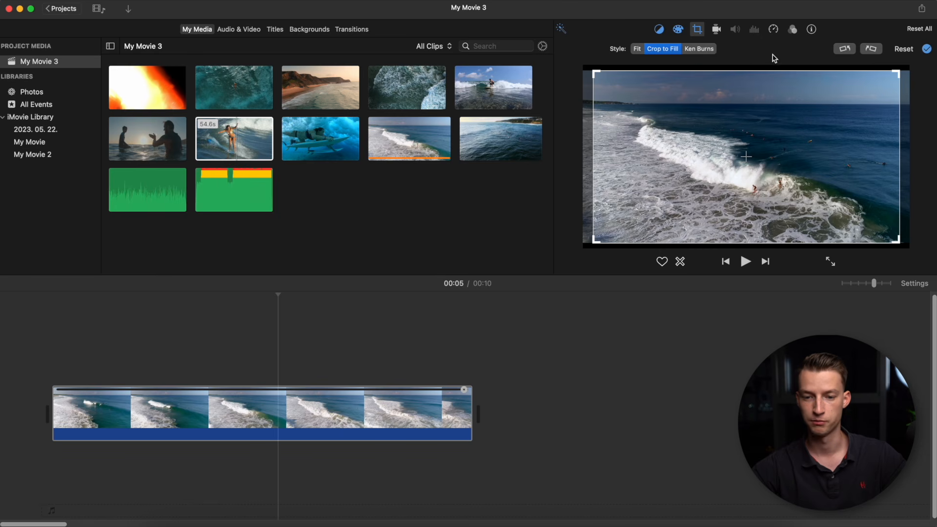
pyautogui.click(703, 51)
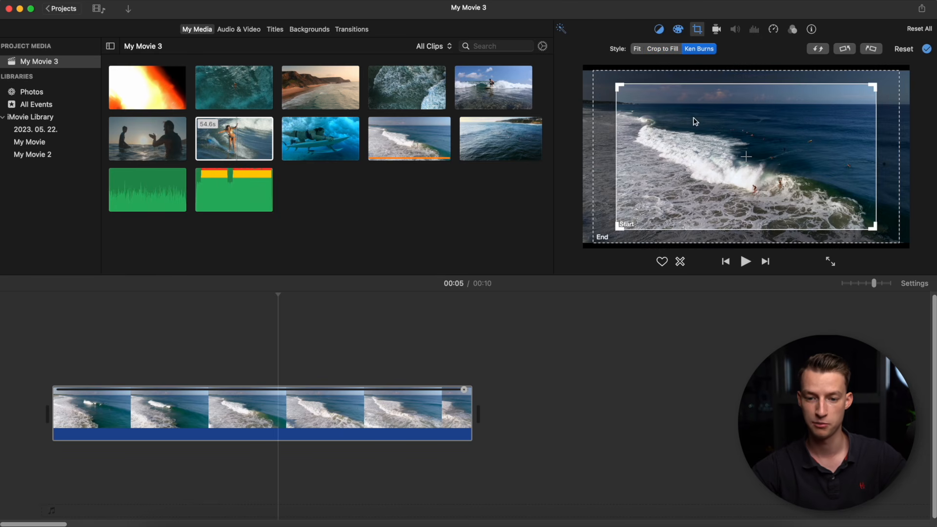
pyautogui.click(668, 50)
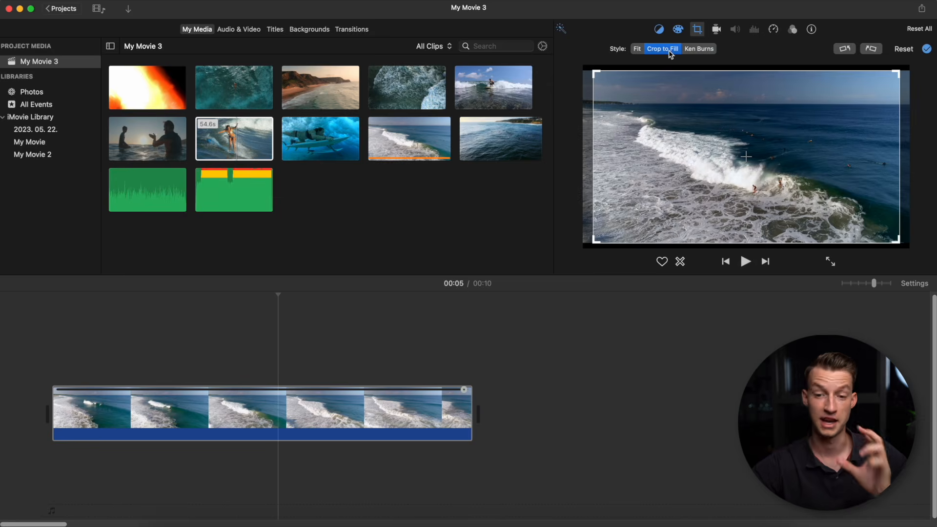
# - Turn on Stabilize Shaky Video for the breaking-wave clip and play it before and after to compare
pyautogui.click(717, 30)
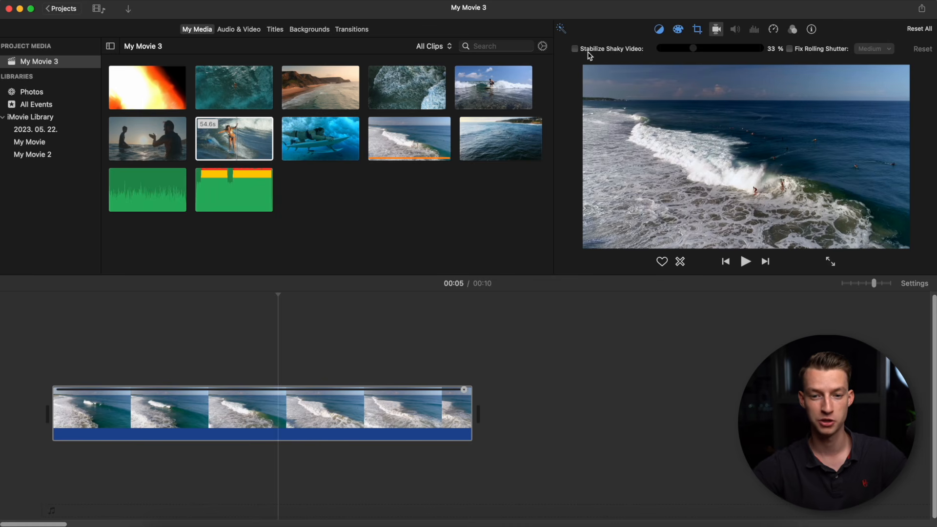
pyautogui.click(151, 338)
pyautogui.press('space')
pyautogui.press('space')
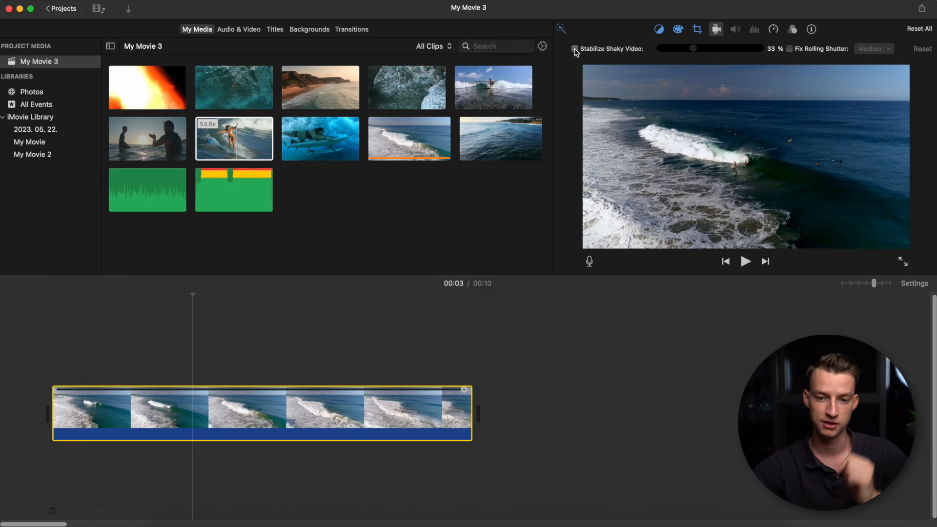
pyautogui.click(575, 49)
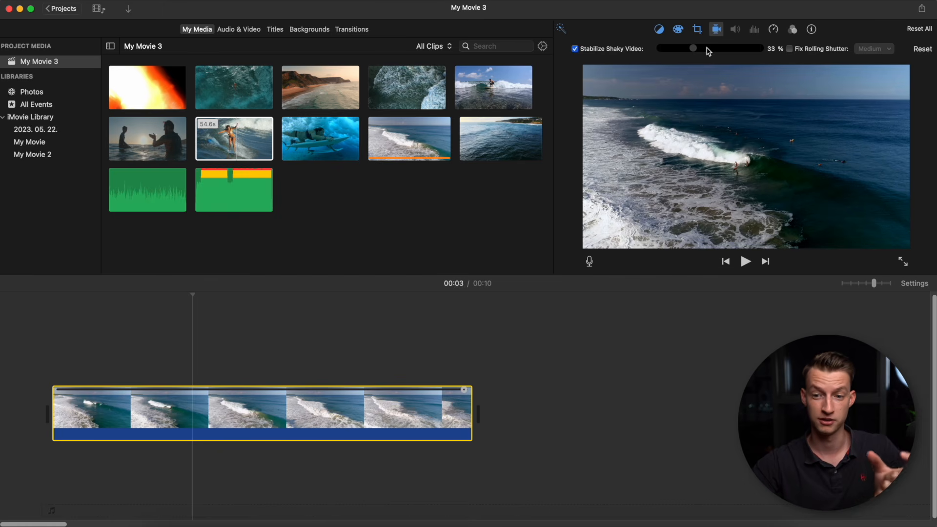
pyautogui.press('space')
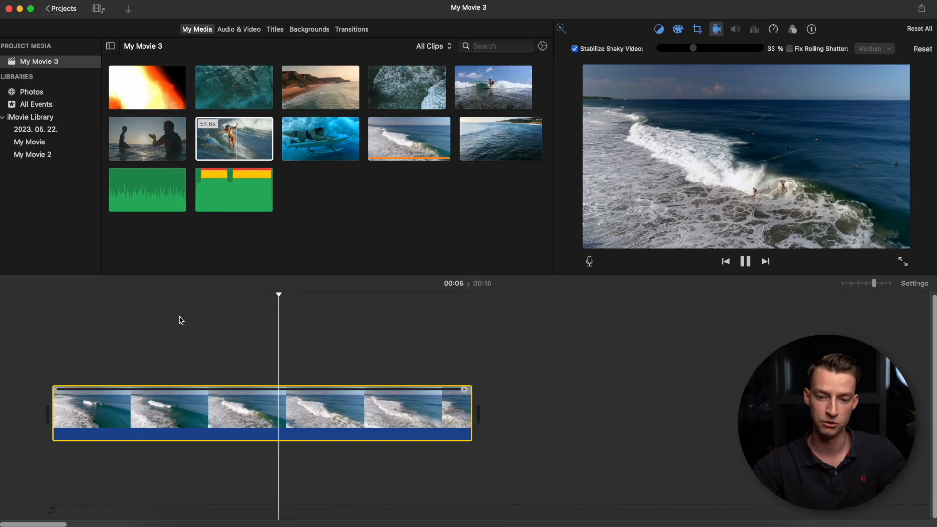
pyautogui.press('space')
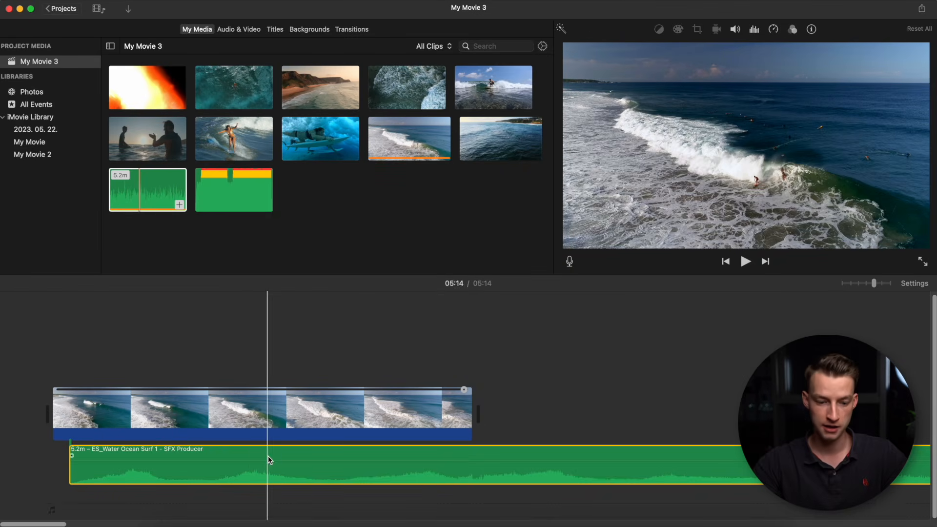
# - Review the volume, noise reduction and equalizer, and speed settings of the ocean surf audio clip
pyautogui.click(736, 32)
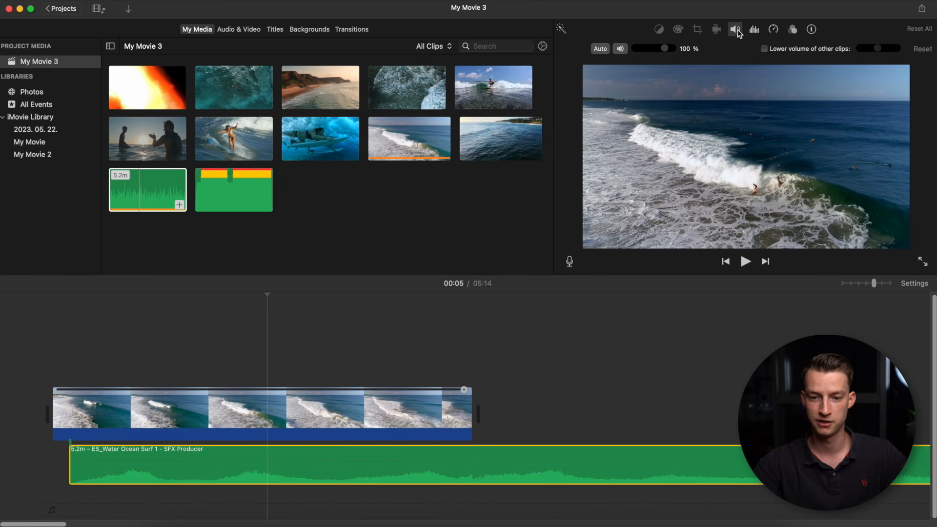
pyautogui.click(754, 30)
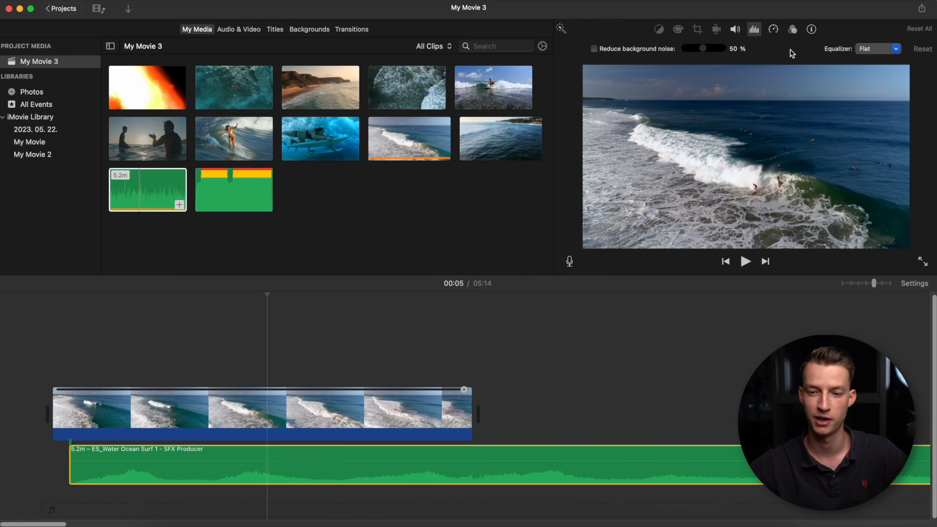
pyautogui.click(774, 30)
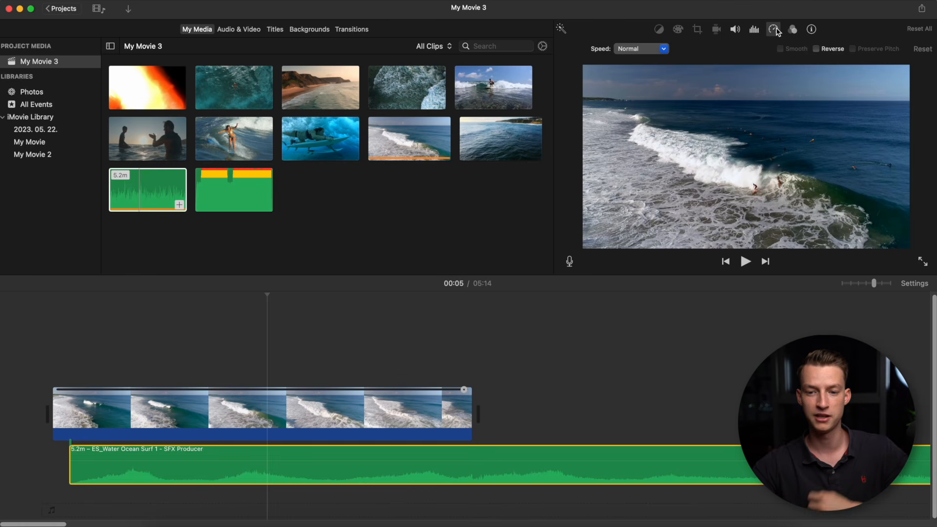
# - Apply the Hard Light clip filter to the breaking-wave clip
pyautogui.click(792, 31)
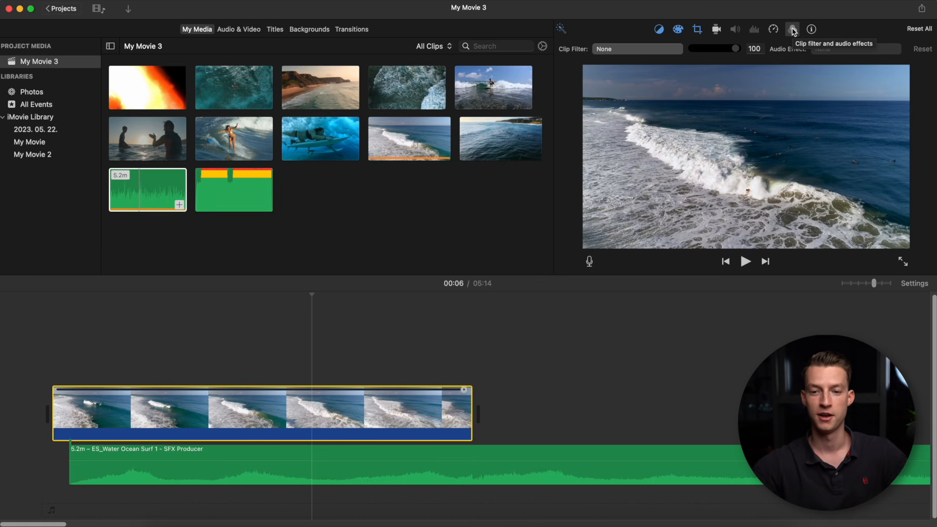
pyautogui.click(631, 49)
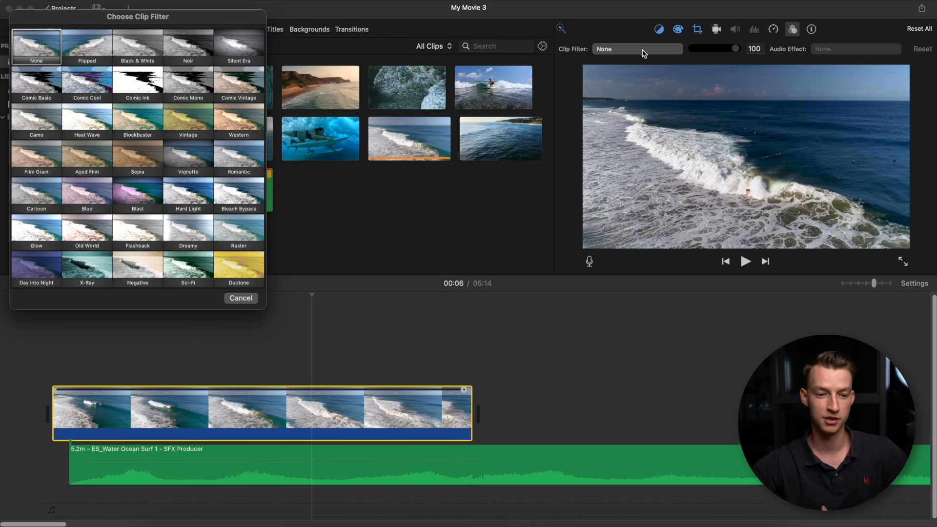
pyautogui.click(186, 204)
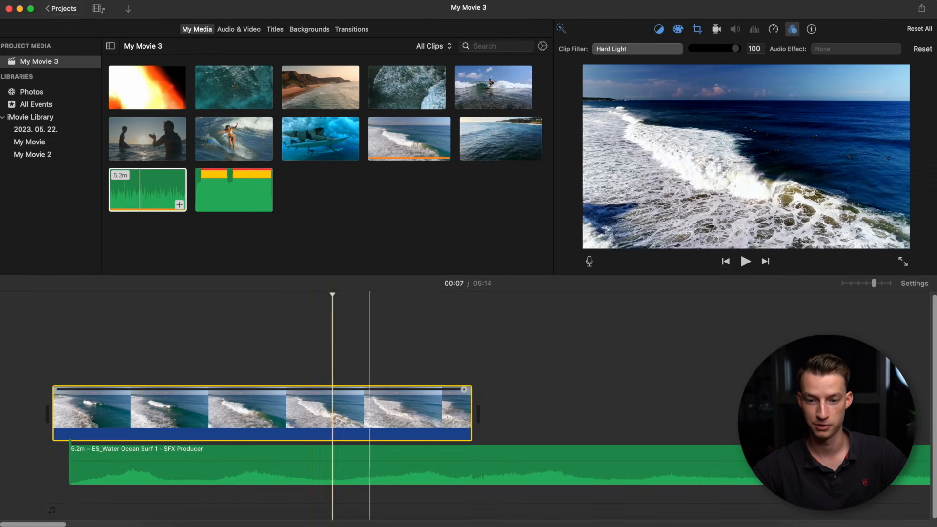
# - Set the strength of the breaking-wave clip's Hard Light filter to 34
pyautogui.moveTo(715, 52)
pyautogui.mouseDown()
pyautogui.moveTo(689, 47)
pyautogui.moveTo(727, 47)
pyautogui.moveTo(672, 51)
pyautogui.moveTo(746, 49)
pyautogui.moveTo(696, 49)
pyautogui.moveTo(718, 49)
pyautogui.moveTo(707, 49)
pyautogui.mouseUp()
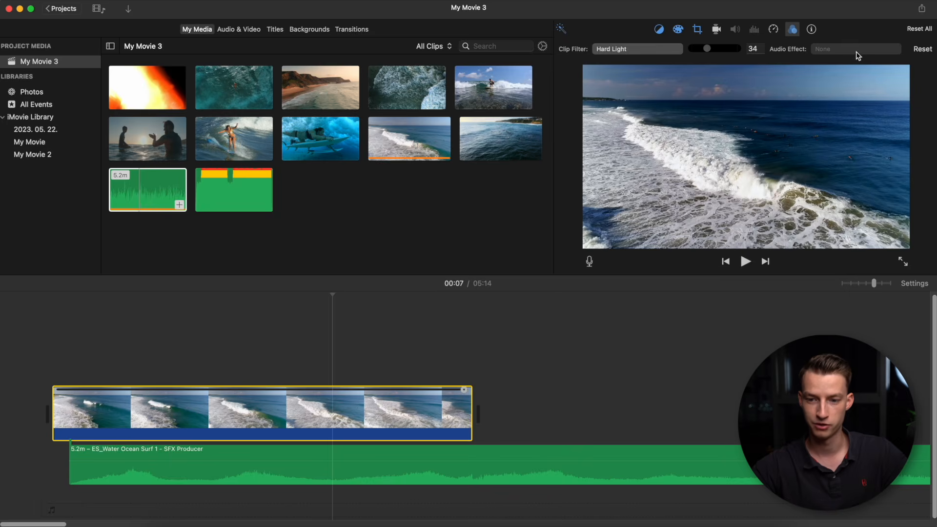
# - Review the available audio effects for the ocean surf audio clip without applying one, and view the clip information
pyautogui.click(593, 481)
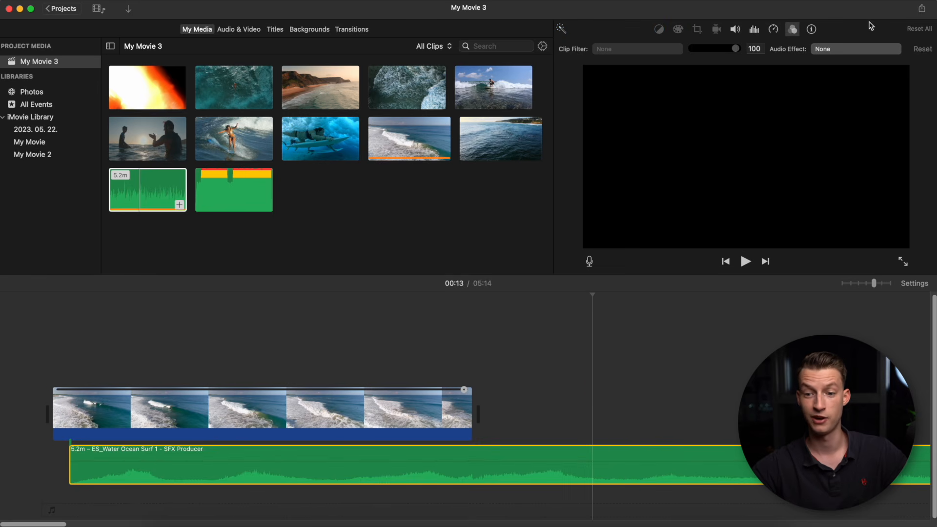
pyautogui.click(838, 49)
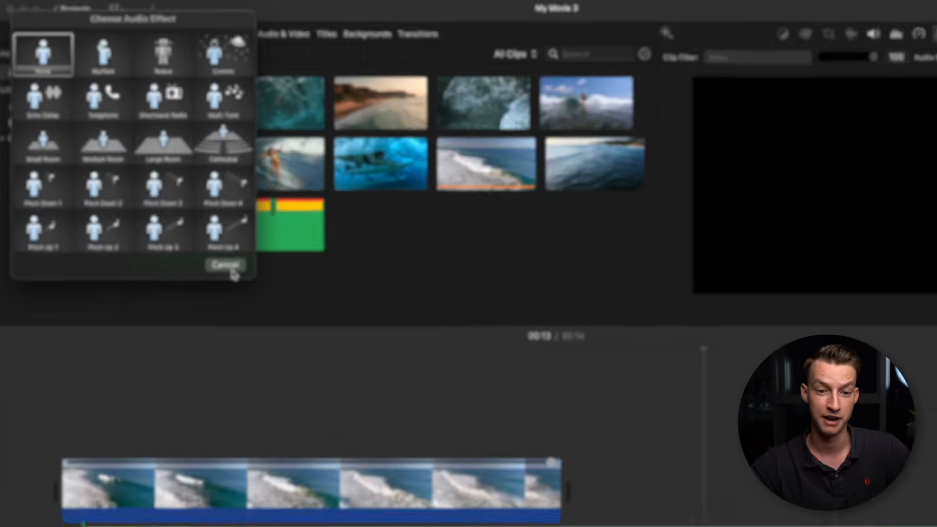
pyautogui.click(275, 323)
pyautogui.click(812, 29)
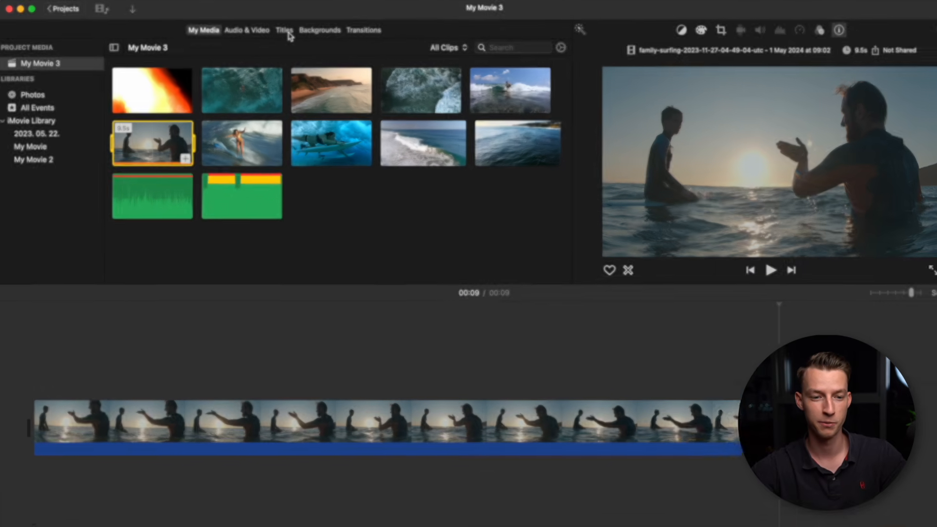
# - Browse the title styles, preview a few, and add the Focus title above the early part of the family surfing clip
pyautogui.click(274, 29)
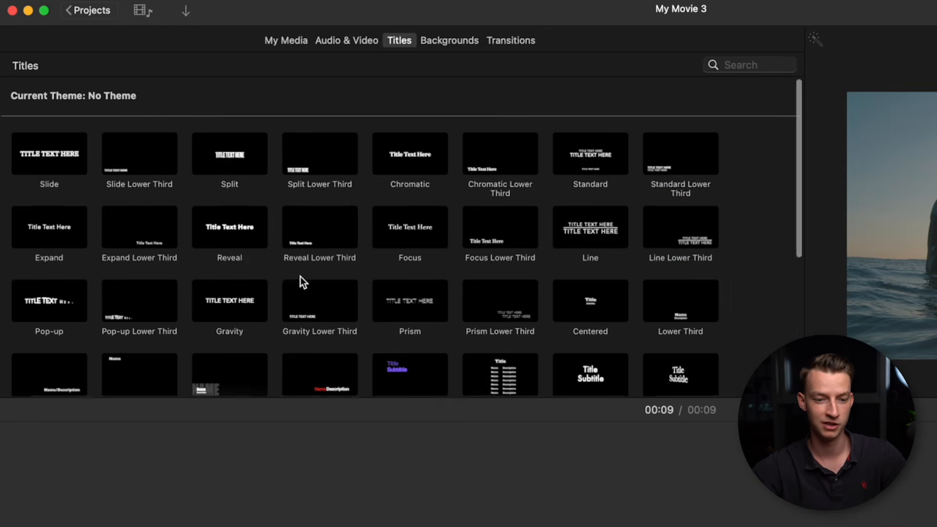
pyautogui.scroll(-5, 300, 276)
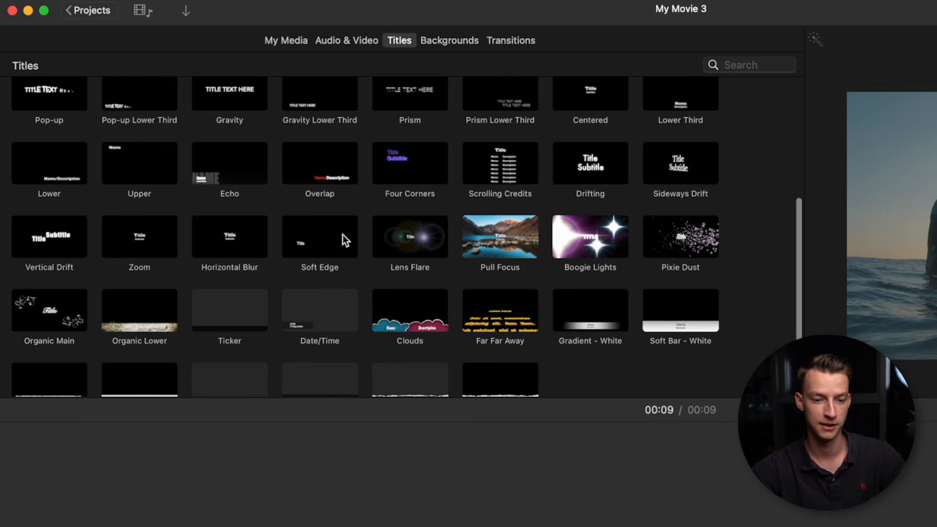
pyautogui.scroll(-2, 447, 321)
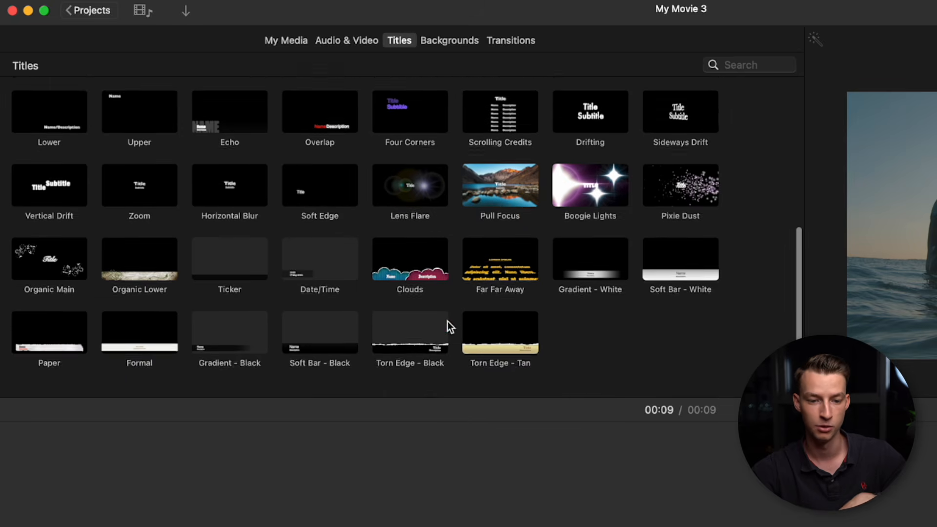
pyautogui.scroll(6, 658, 321)
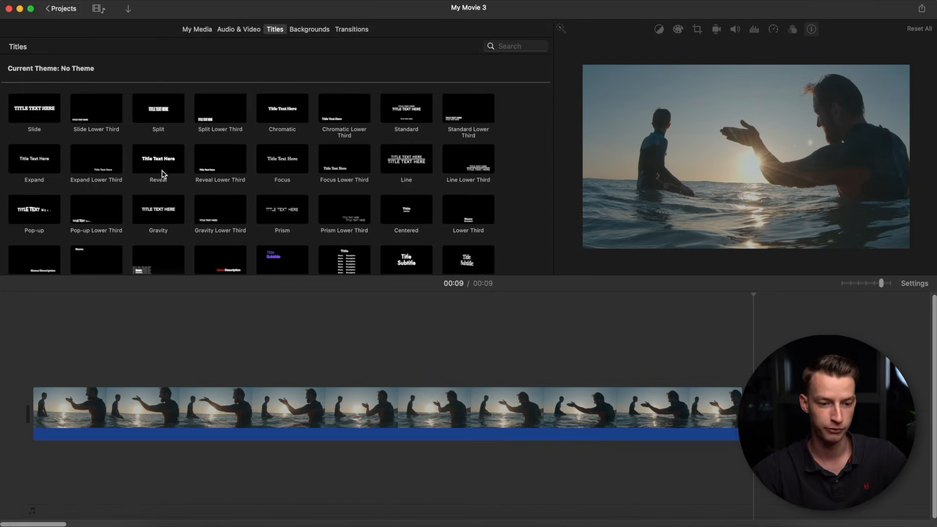
pyautogui.click(227, 239)
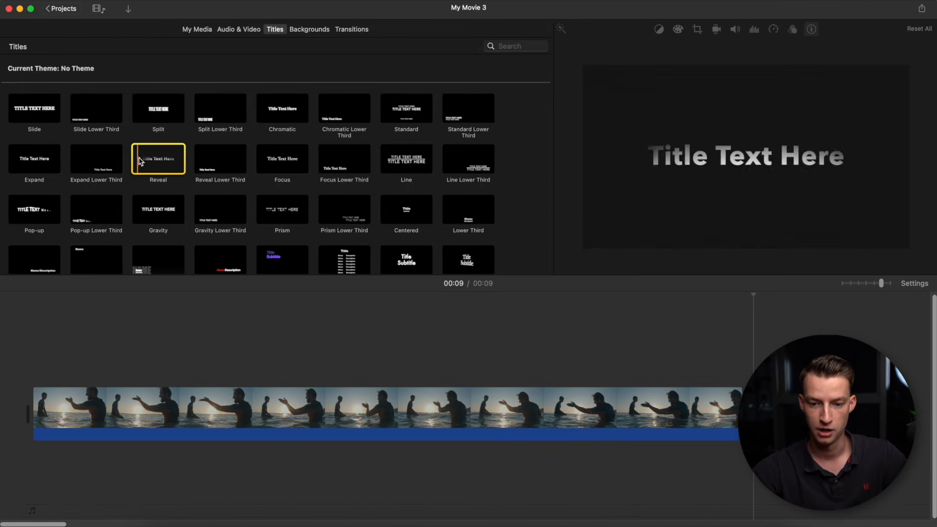
pyautogui.click(264, 162)
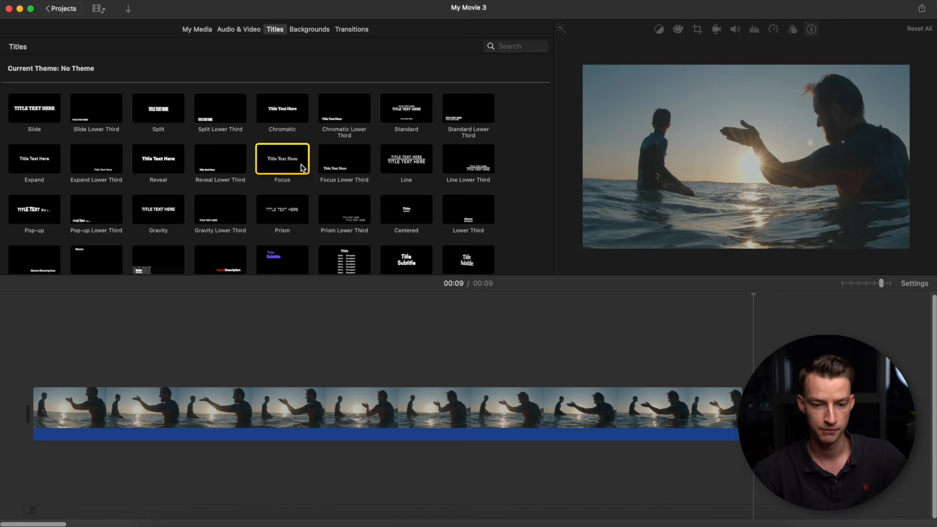
pyautogui.moveTo(291, 149); pyautogui.dragTo(154, 374)
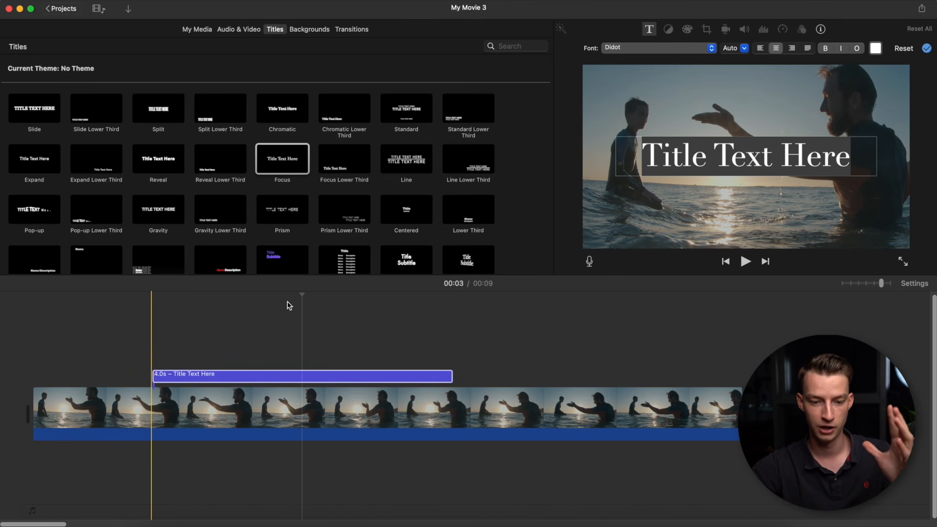
# - Replace the Focus title's placeholder text with SURFING SCHOOL
pyautogui.click(300, 295)
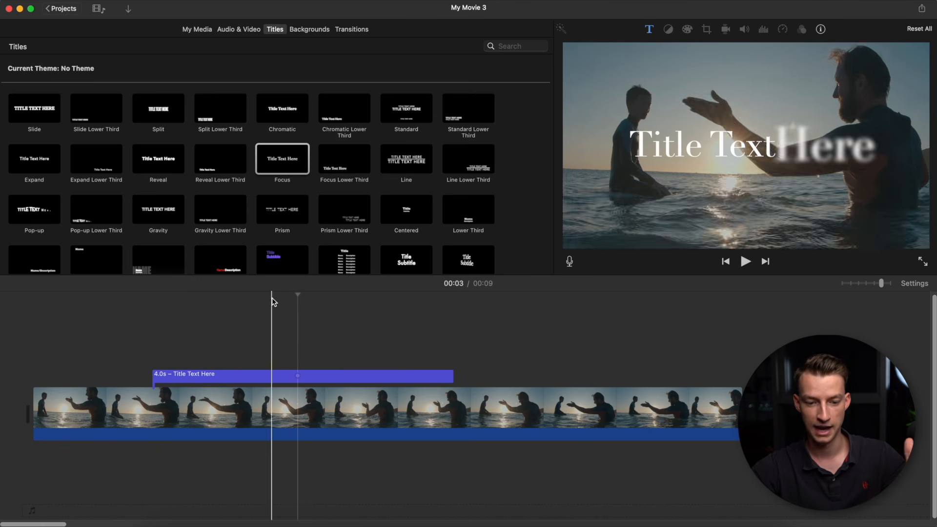
pyautogui.click(285, 377)
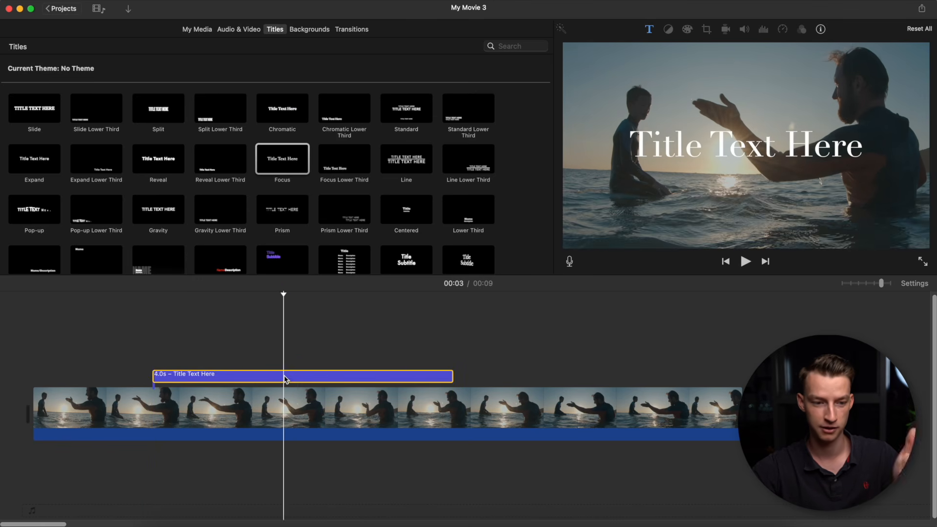
pyautogui.doubleClick(742, 142)
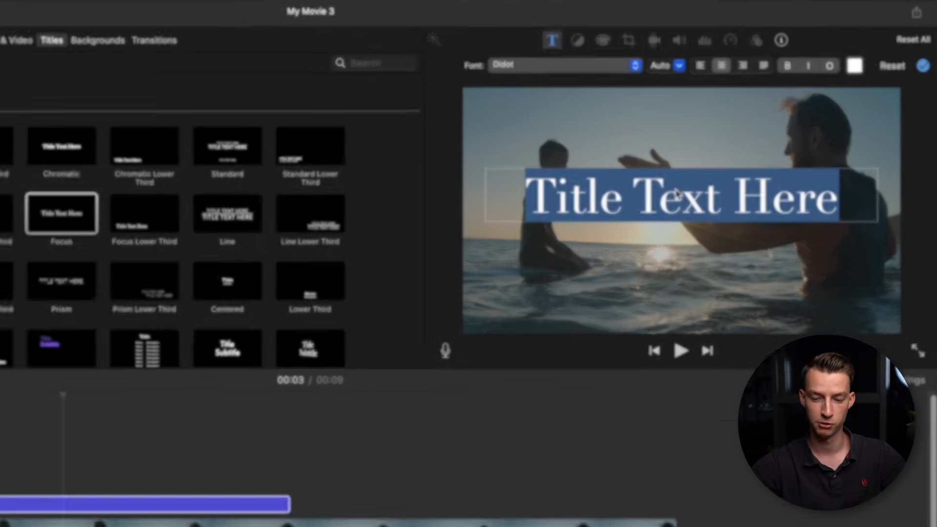
pyautogui.press('BackSpace')
pyautogui.write('SURF')
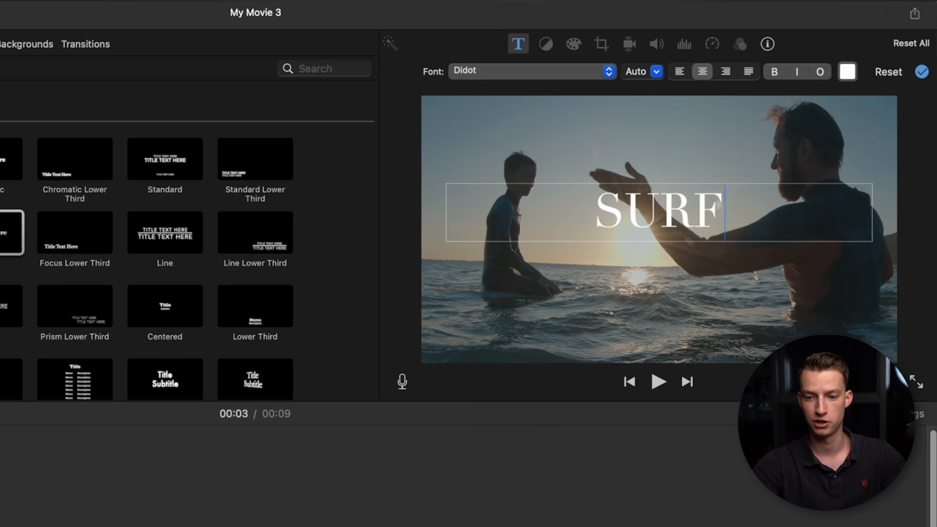
pyautogui.write('ING SCHOOL')
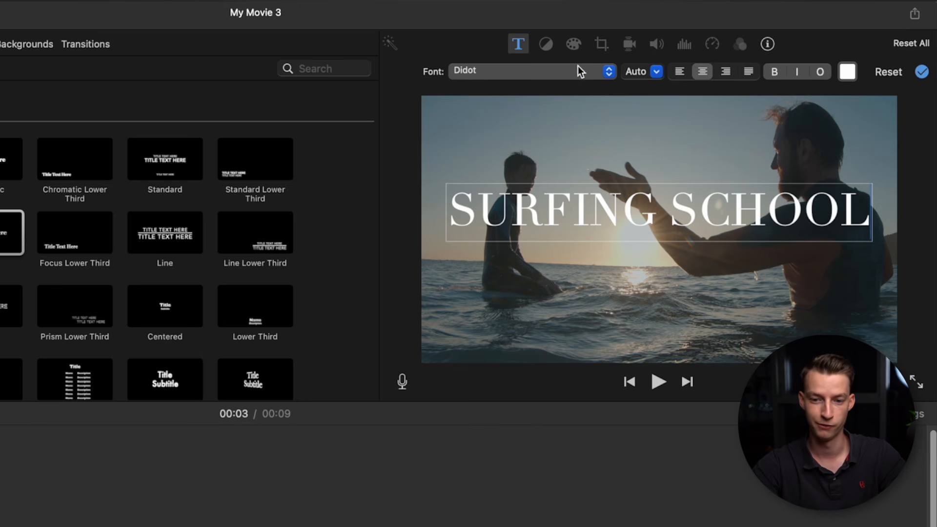
# - Set the SURFING SCHOOL title's font size to 80
pyautogui.click(659, 71)
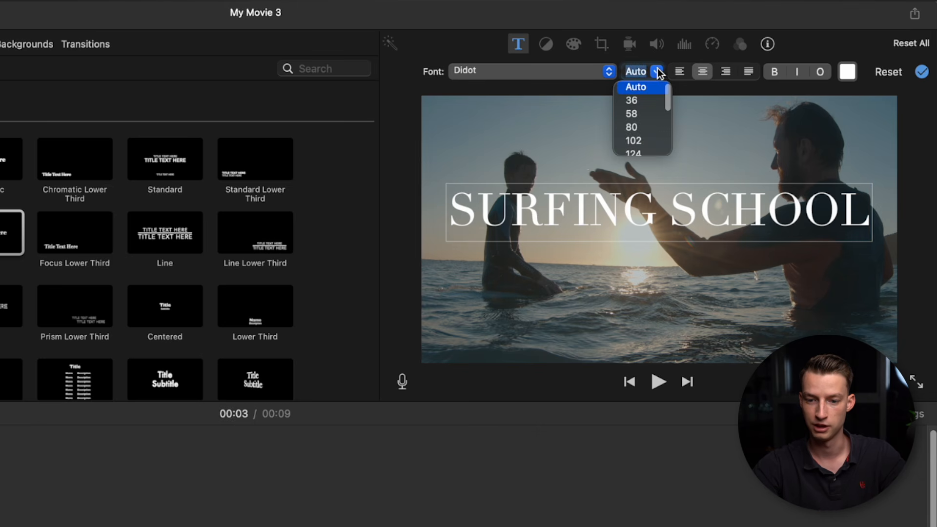
pyautogui.click(648, 123)
pyautogui.click(684, 212)
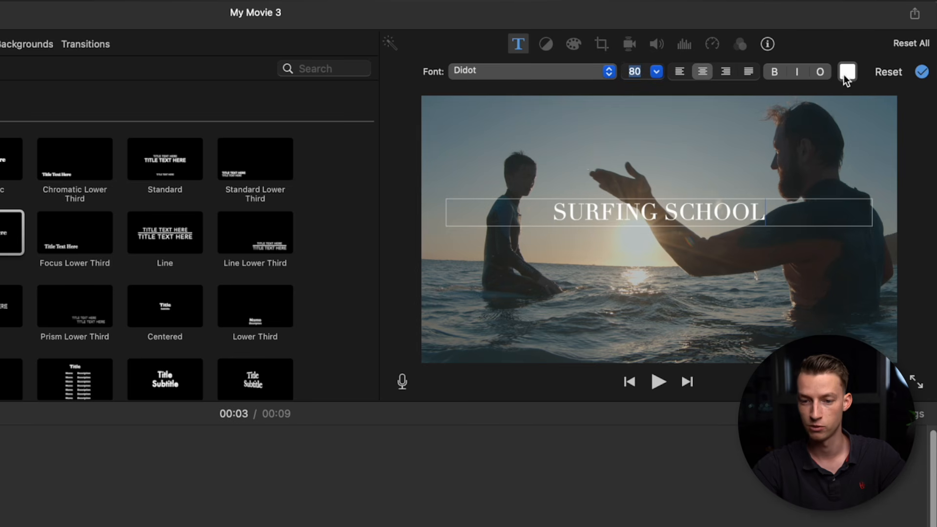
pyautogui.click(776, 72)
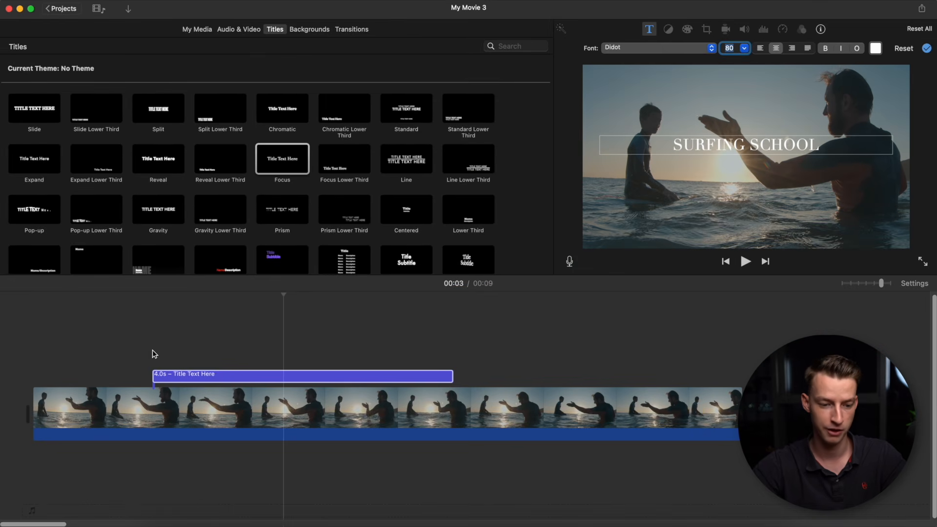
# - Play the SURFING SCHOOL title from just before its start and extend its duration to 7.6 s
pyautogui.click(140, 292)
pyautogui.press('space')
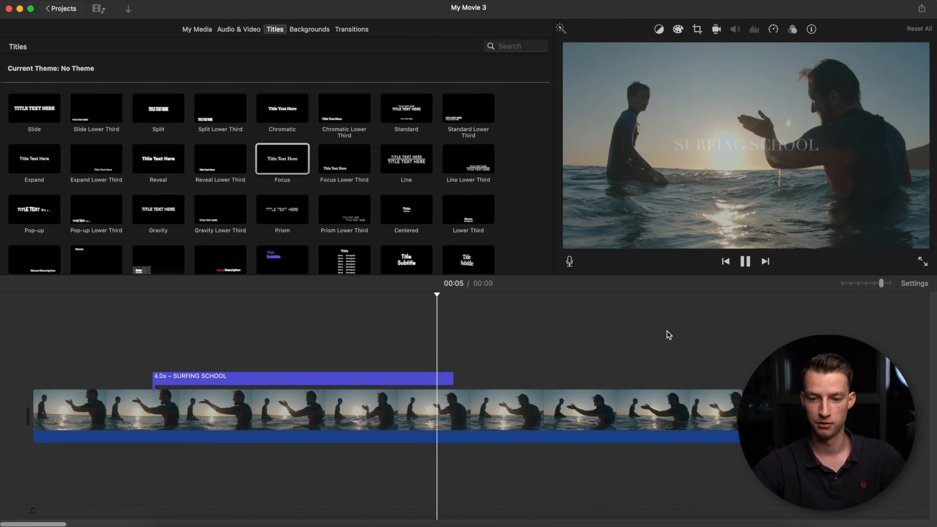
pyautogui.press('space')
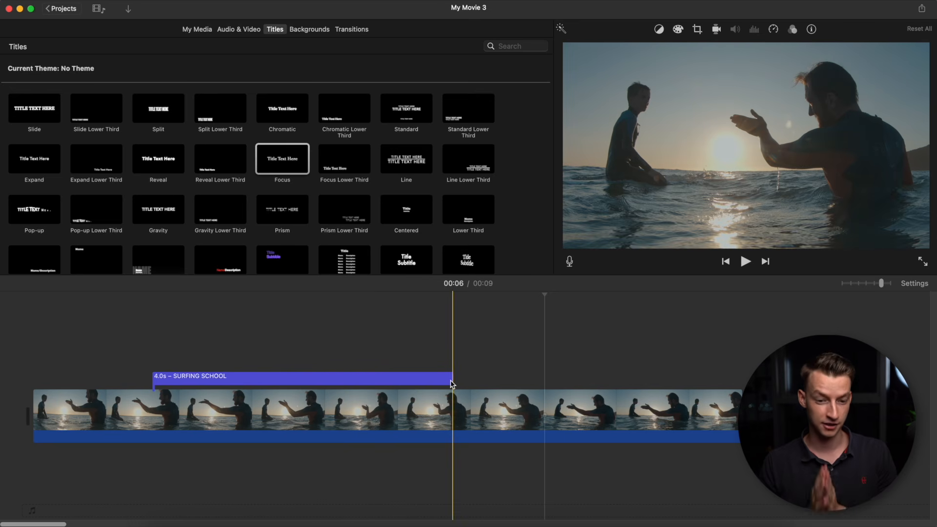
pyautogui.moveTo(452, 384); pyautogui.dragTo(715, 377)
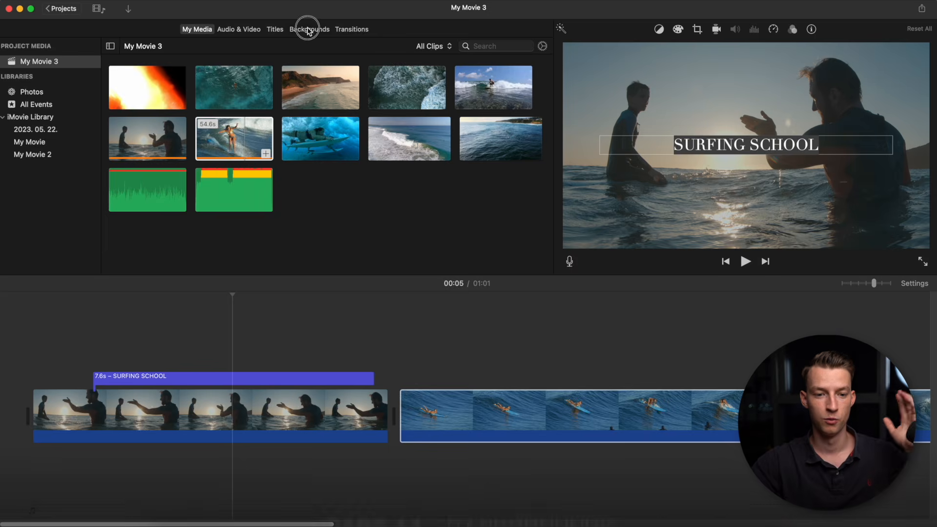
# - Insert the Industrial background between the family surfing clip and the surfer clip, and extend its end
pyautogui.click(309, 30)
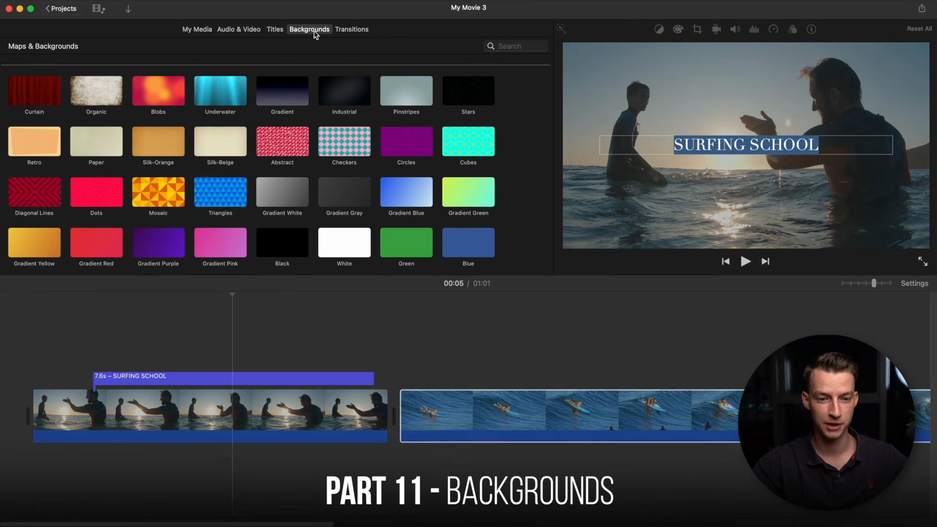
pyautogui.scroll(-3, 349, 91)
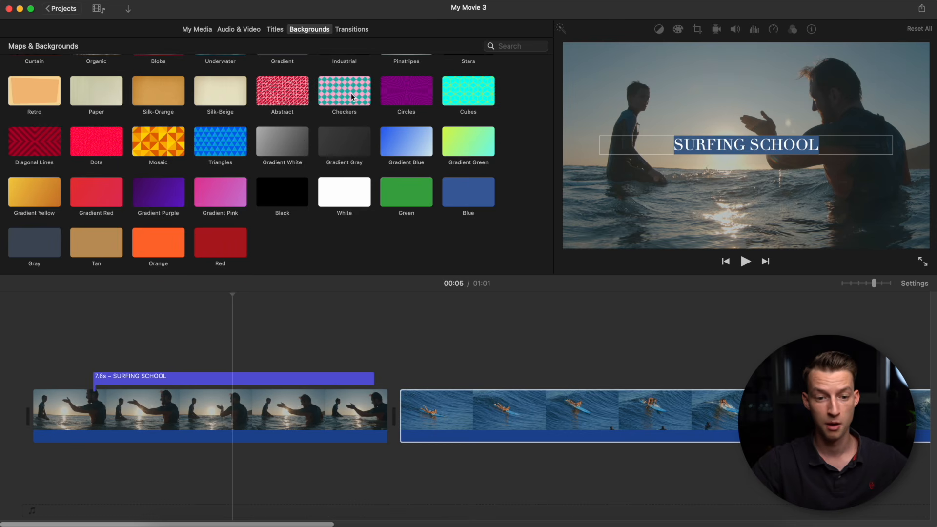
pyautogui.scroll(4, 352, 97)
pyautogui.moveTo(344, 196); pyautogui.dragTo(411, 322)
pyautogui.click(339, 183)
pyautogui.moveTo(344, 190); pyautogui.dragTo(396, 408)
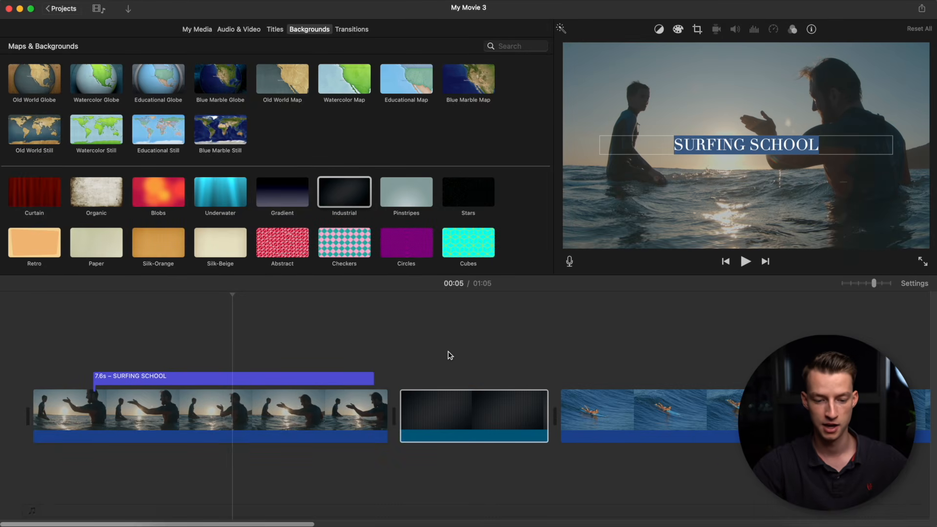
pyautogui.click(468, 301)
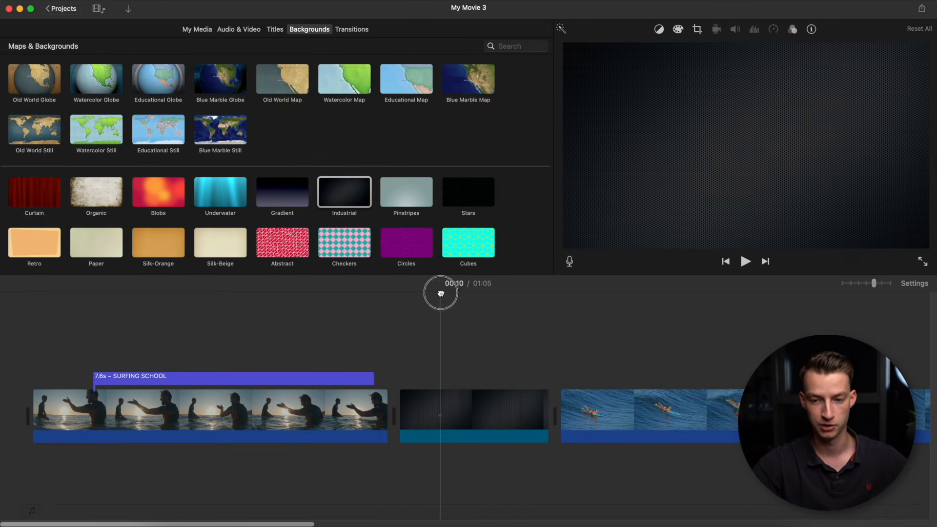
pyautogui.click(539, 410)
pyautogui.moveTo(546, 399); pyautogui.dragTo(593, 398)
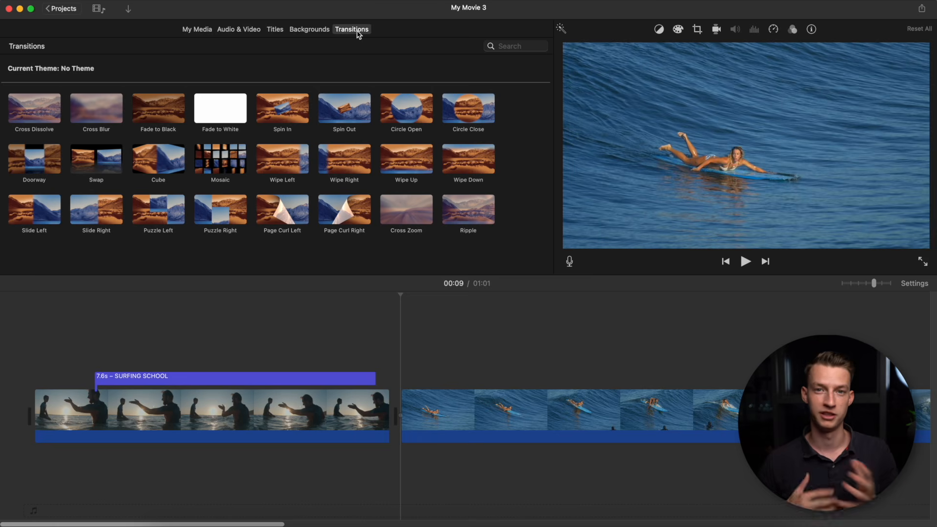
# - Add a Cross Dissolve transition between the two surf clips and another at the start of the first clip
pyautogui.scroll(-1, 332, 154)
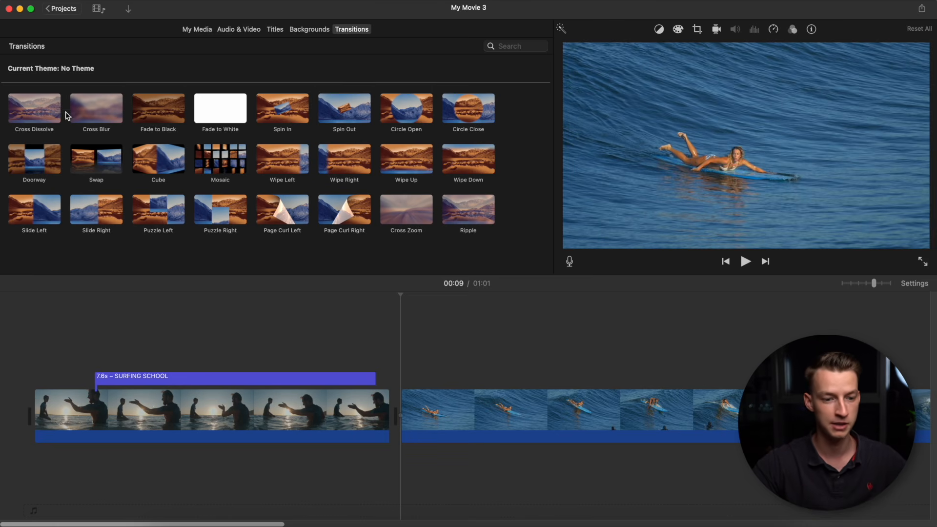
pyautogui.click(41, 111)
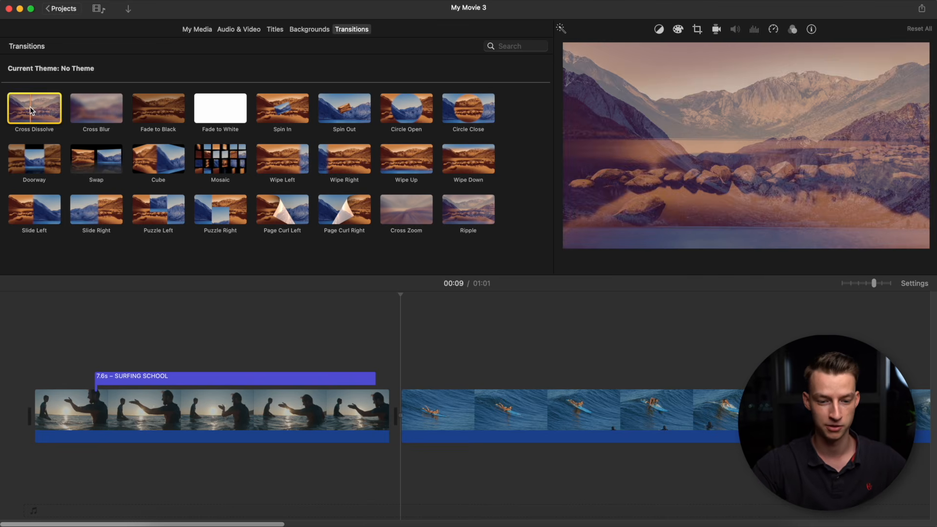
pyautogui.moveTo(31, 111); pyautogui.dragTo(357, 421)
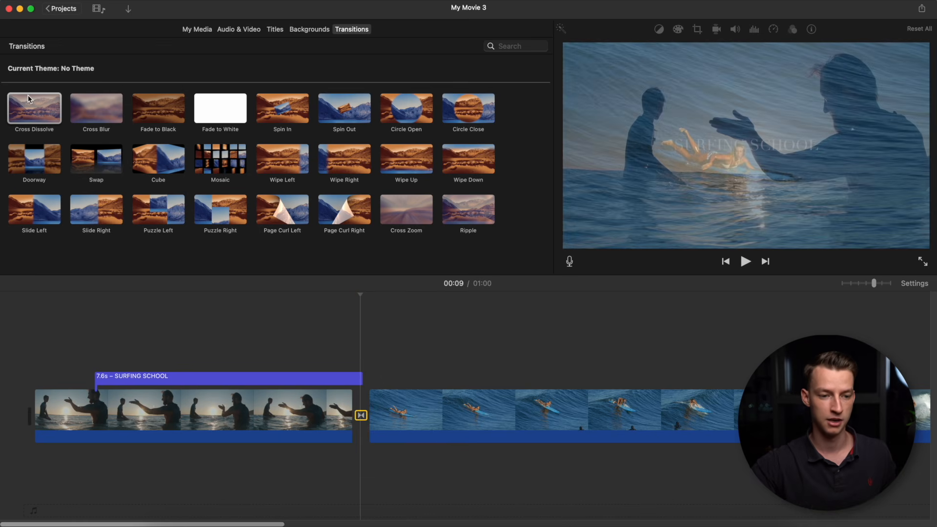
pyautogui.moveTo(29, 100); pyautogui.dragTo(34, 412)
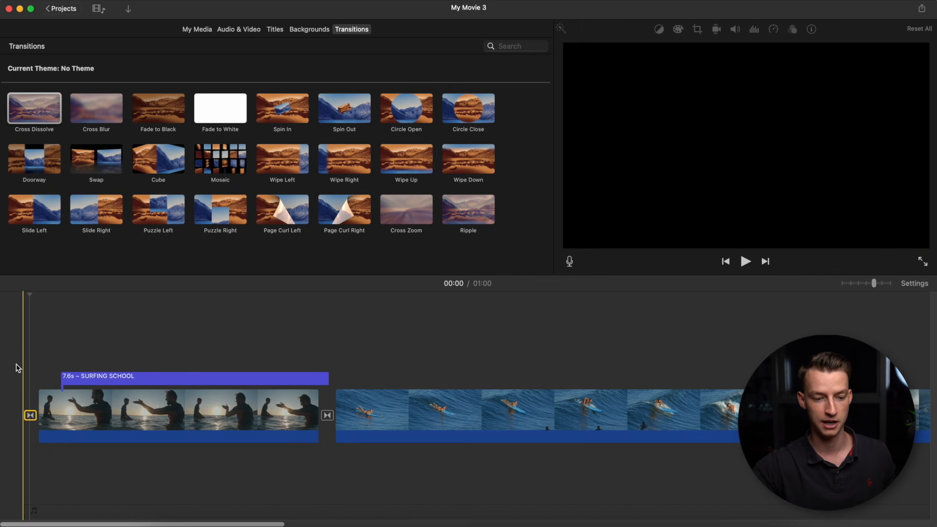
# - Play the opening of the movie and the join between the clips to check both Cross Dissolve transitions
pyautogui.press('space')
pyautogui.press('space')
pyautogui.click(16, 363)
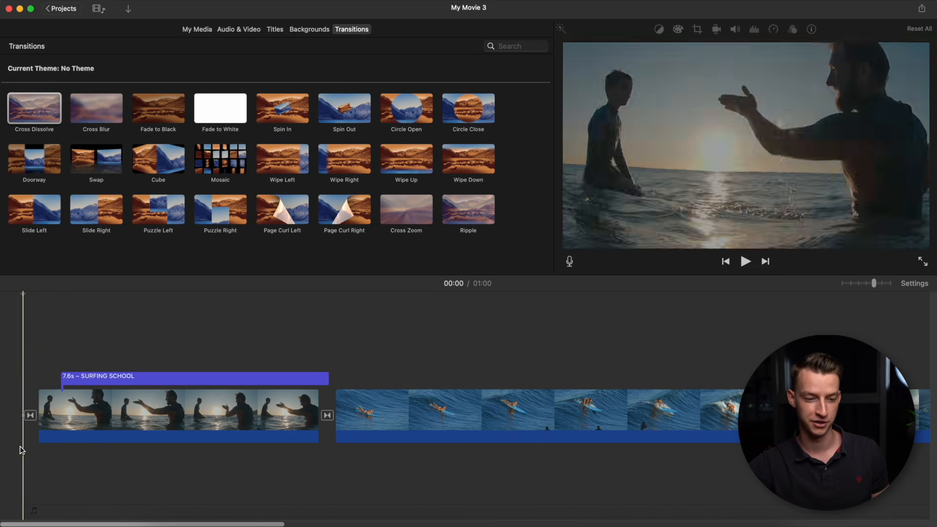
pyautogui.press('space')
pyautogui.press('space')
pyautogui.click(10, 404)
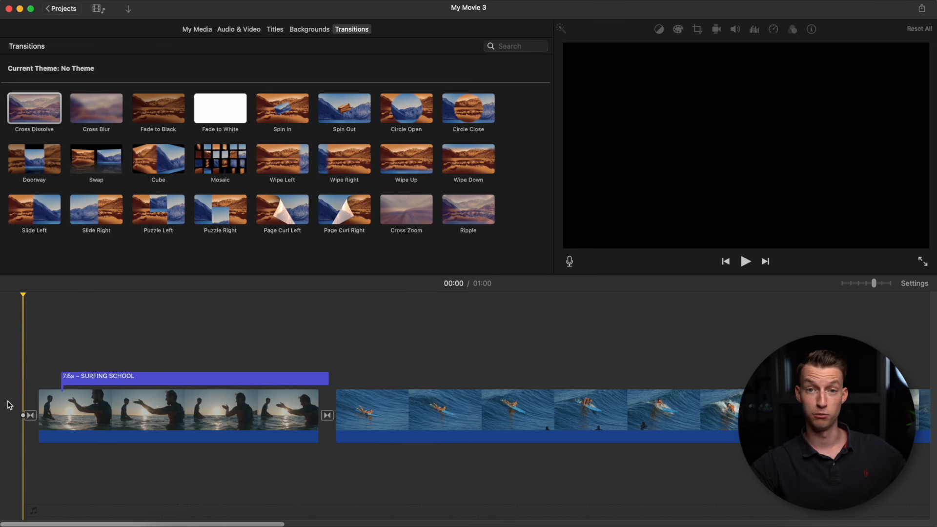
pyautogui.press('space')
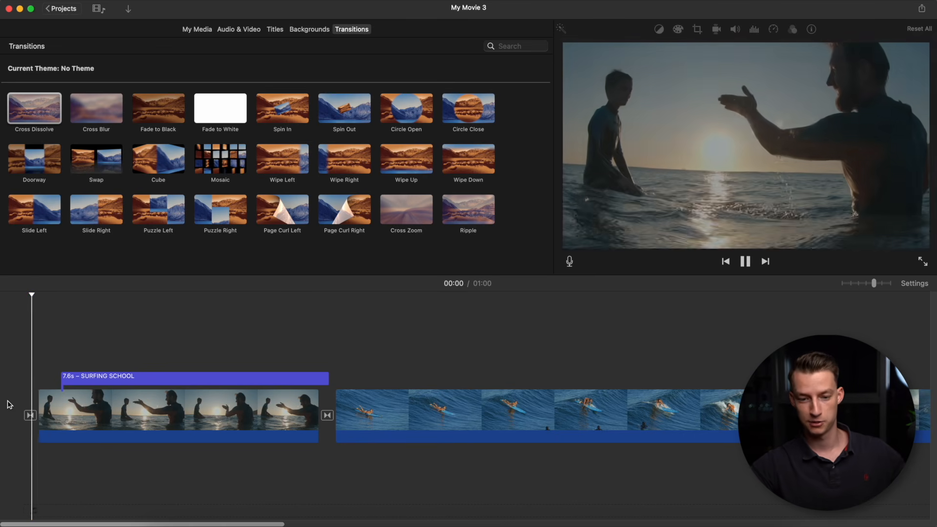
pyautogui.click(298, 342)
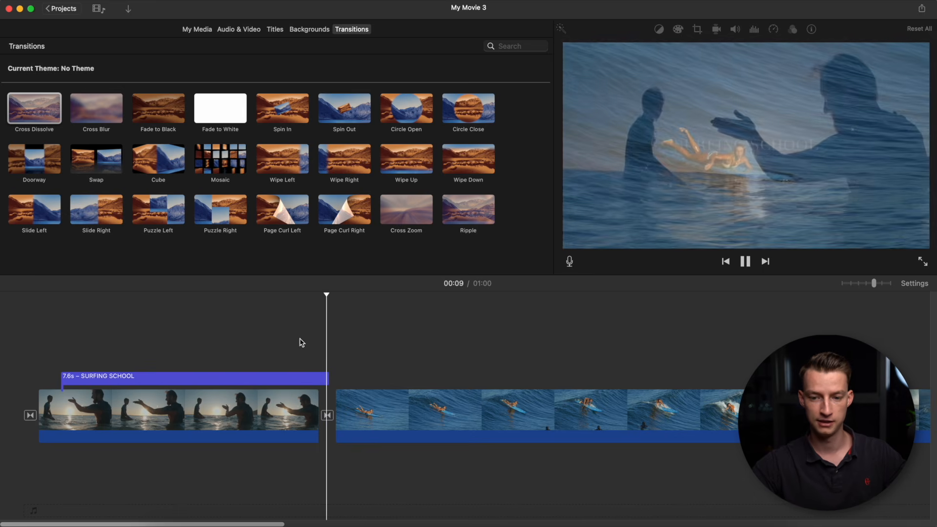
# - Shorten the SURFING SCHOOL title to 6.2 s, starting with the first clip, and play the join to the next clip
pyautogui.moveTo(288, 379); pyautogui.dragTo(268, 376)
pyautogui.press('space')
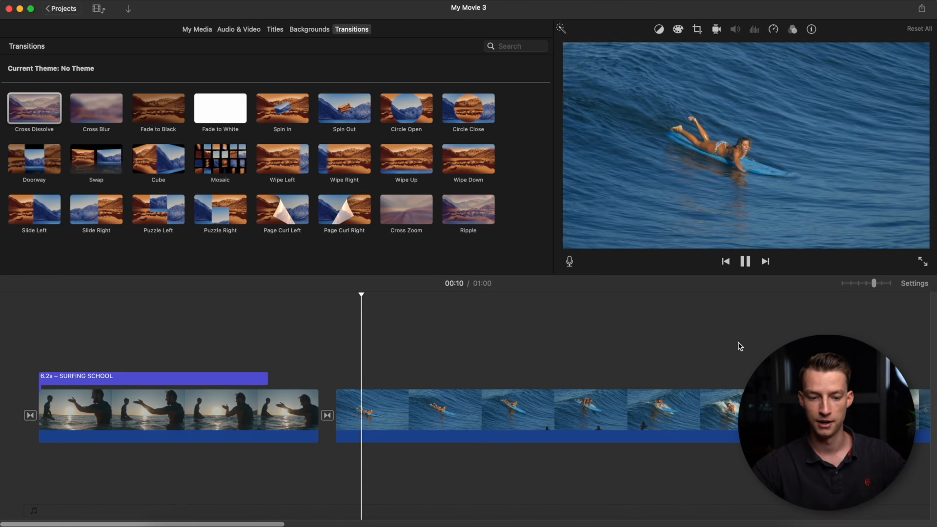
pyautogui.click(327, 416)
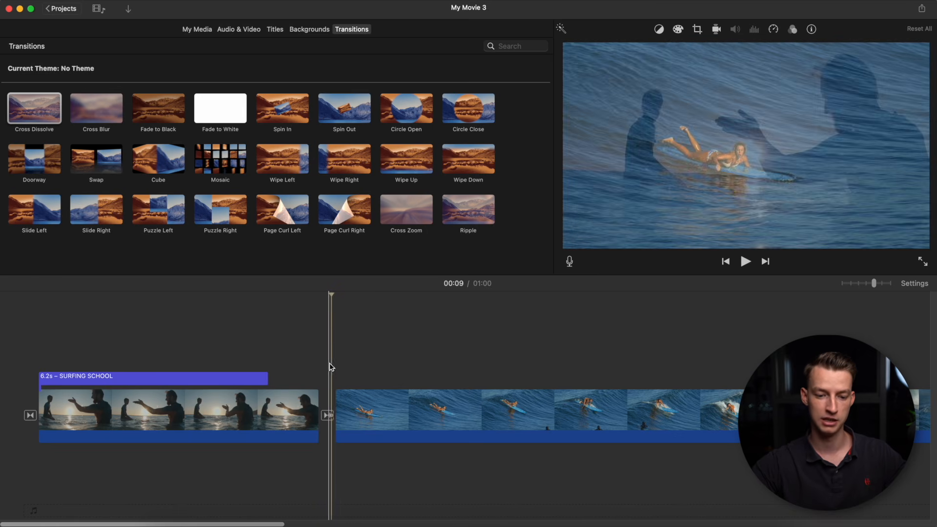
# - Set the duration of the Cross Dissolve between the two surf clips to 0.3 s and play the join
pyautogui.press('super+plus')
pyautogui.press('super+plus')
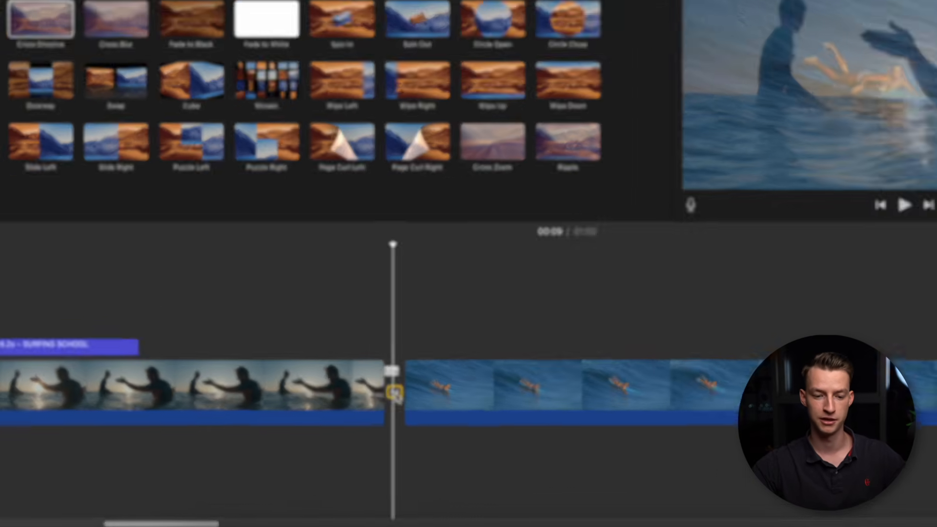
pyautogui.doubleClick(326, 415)
pyautogui.write('03')
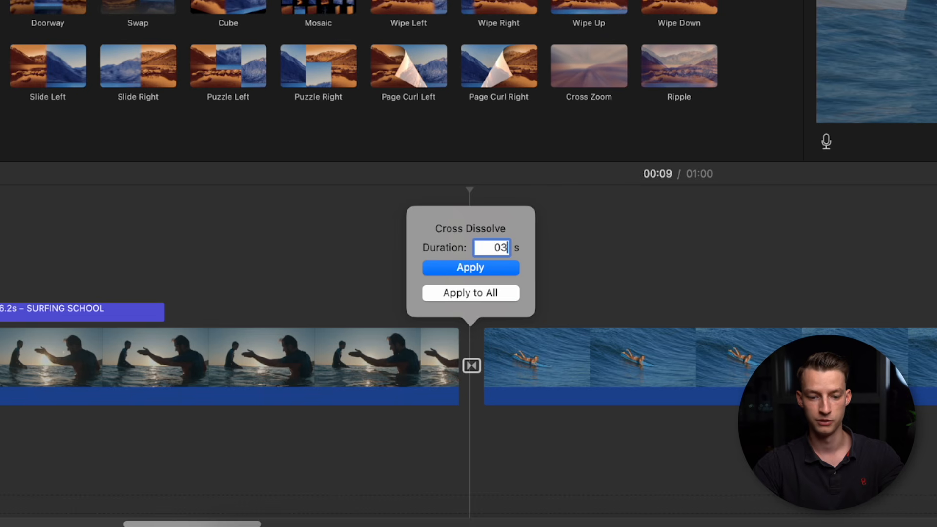
pyautogui.write(',53')
pyautogui.press('BackSpace')
pyautogui.press('BackSpace')
pyautogui.write('3')
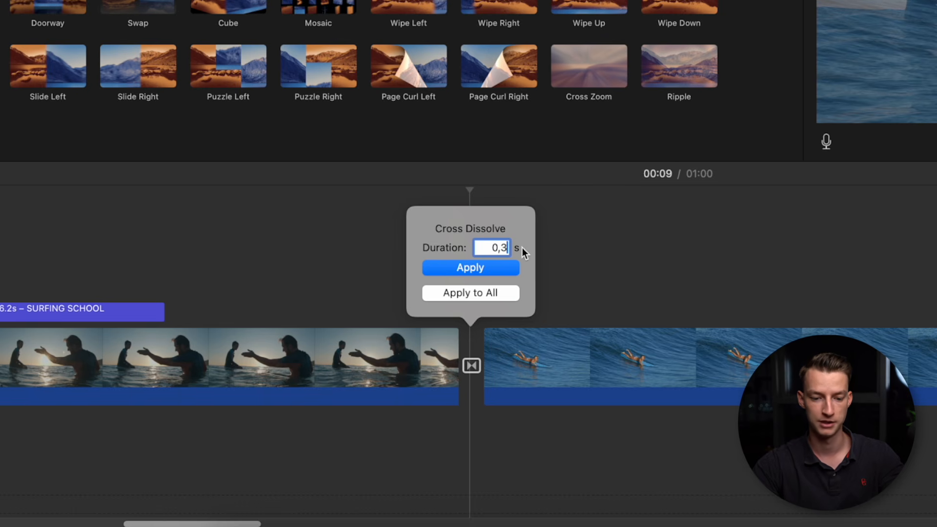
pyautogui.click(505, 271)
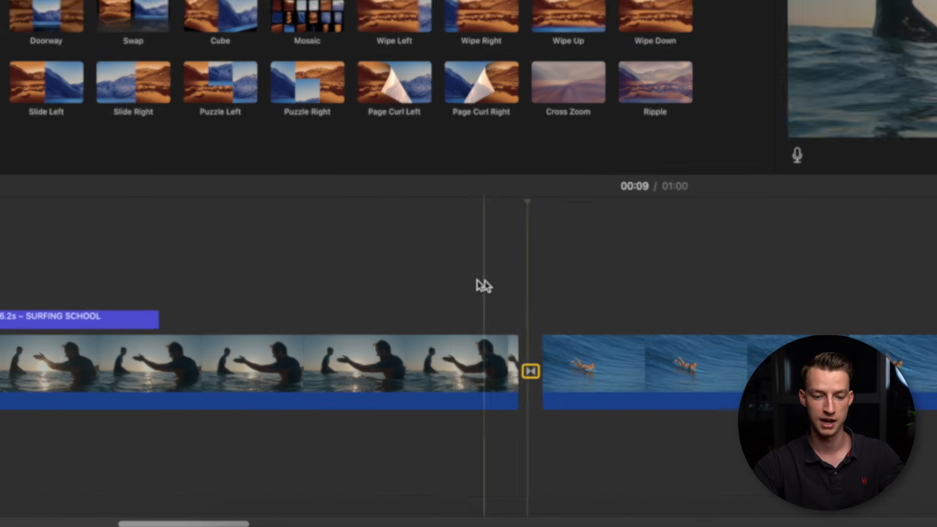
pyautogui.press('space')
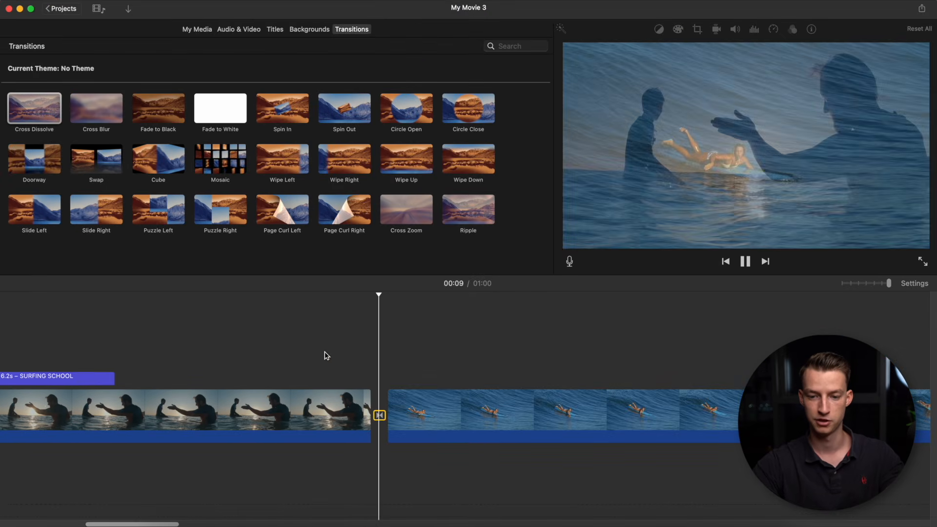
pyautogui.press('space')
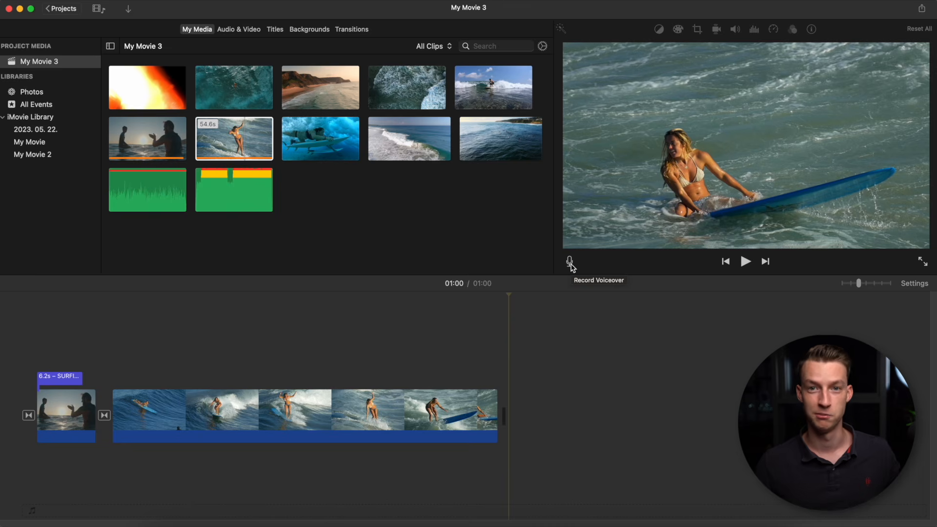
# - Place the playhead at 00:32, start a file export of the movie and name it Surfing
pyautogui.click(284, 317)
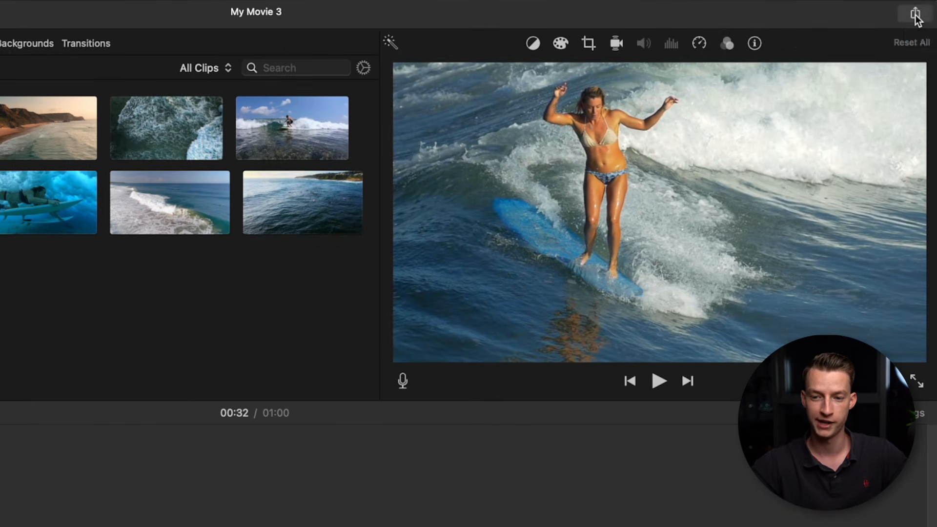
pyautogui.click(915, 15)
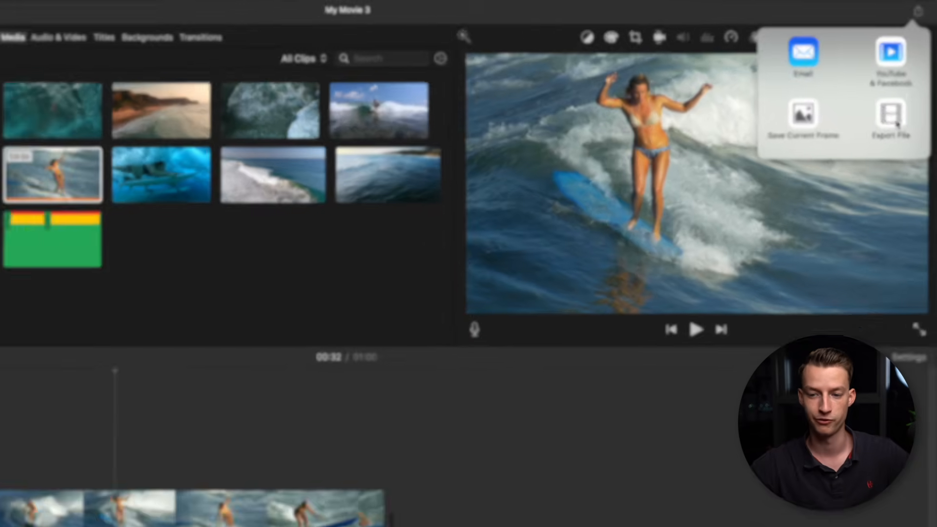
pyautogui.click(894, 138)
pyautogui.moveTo(566, 109); pyautogui.dragTo(462, 107)
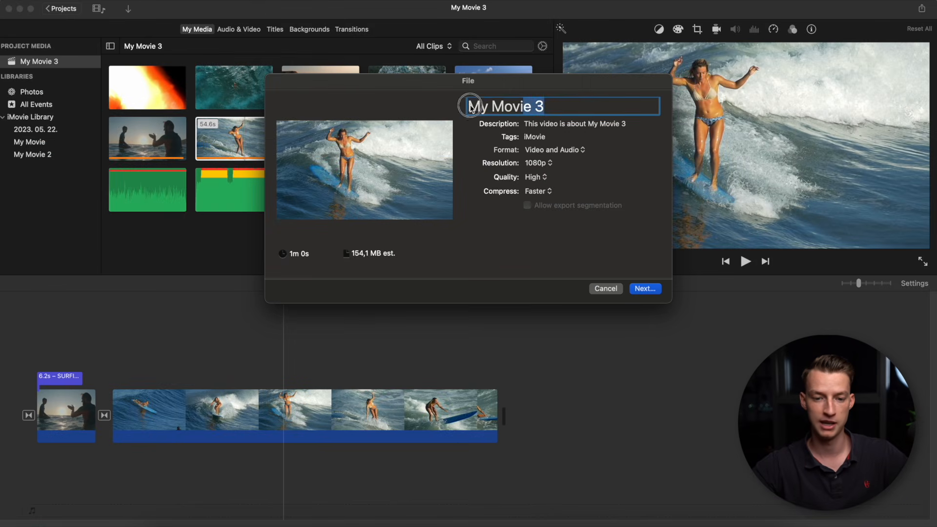
pyautogui.press('BackSpace')
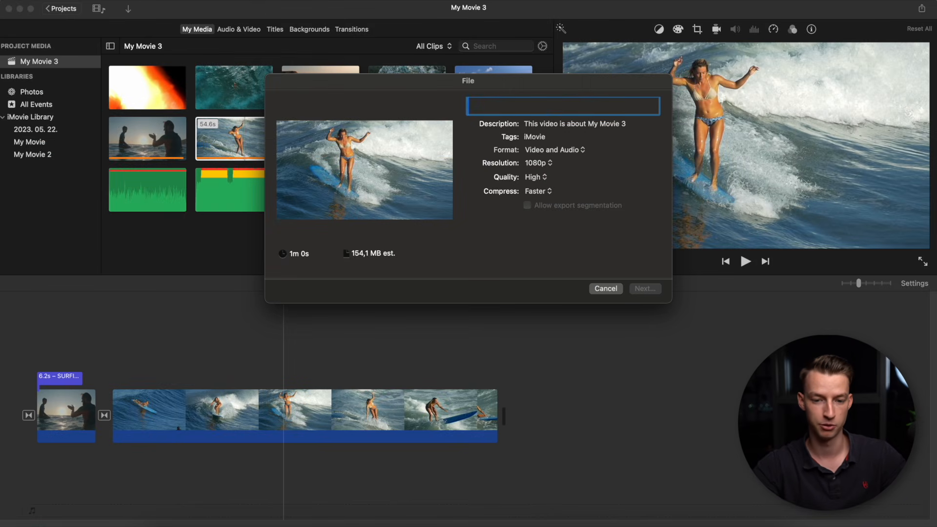
pyautogui.write('Surfing')
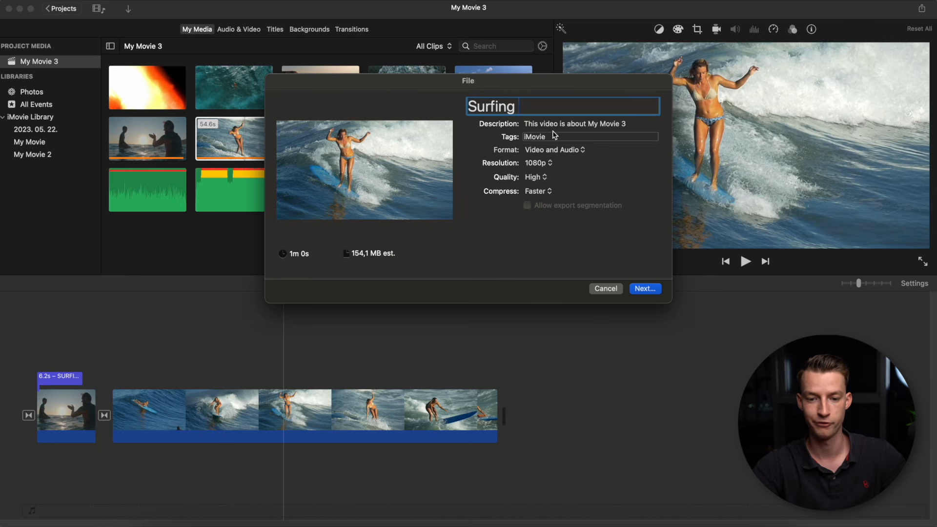
# - Review the export's description and tags, and choose the Video and Audio format with 1080p resolution
pyautogui.click(617, 123)
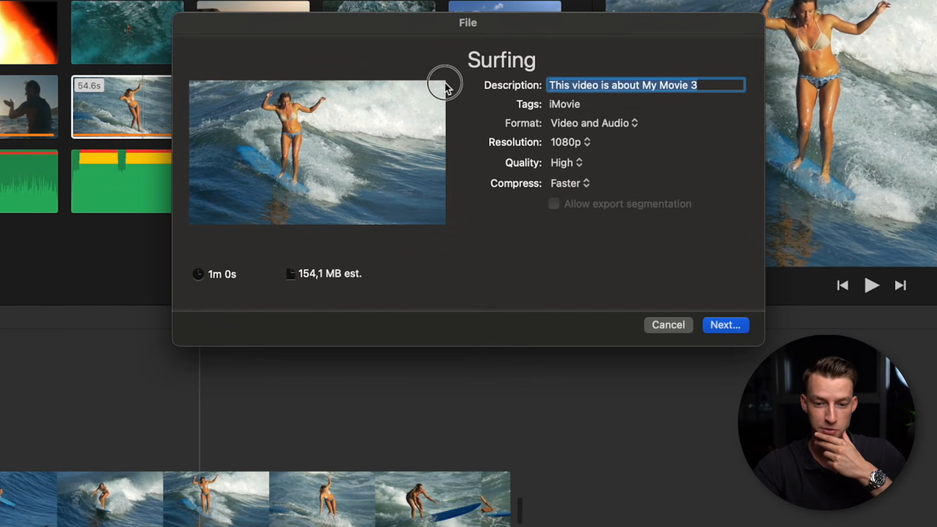
pyautogui.click(601, 104)
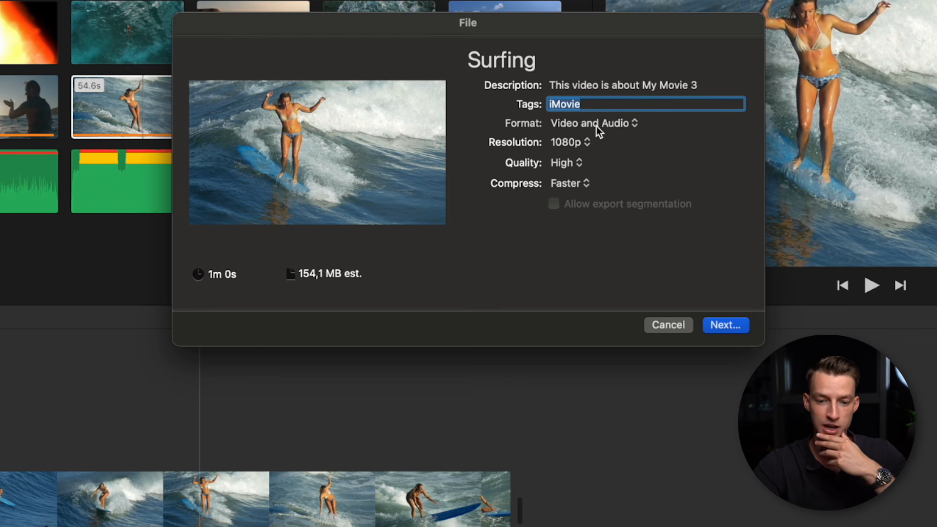
pyautogui.click(596, 126)
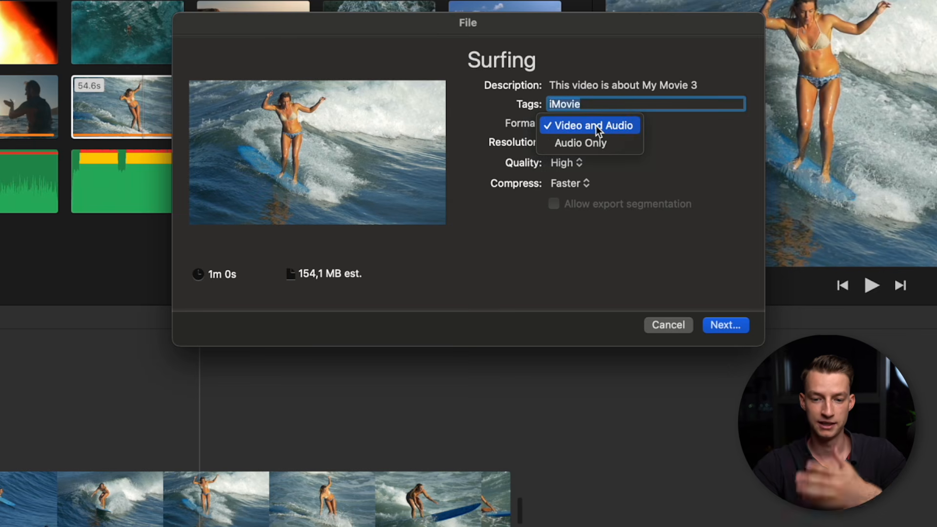
pyautogui.click(630, 124)
pyautogui.click(565, 141)
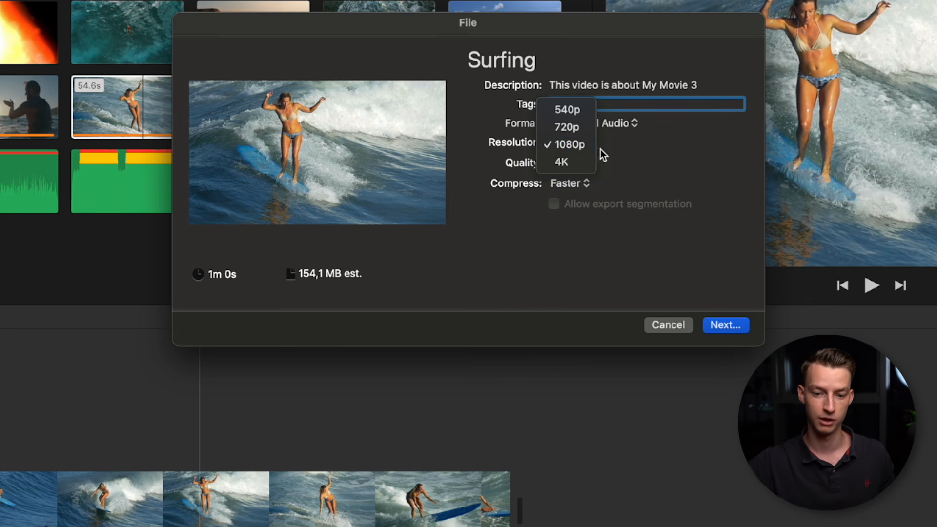
pyautogui.click(572, 147)
# - Set the export quality to Custom and the compression to Better Quality
pyautogui.click(564, 166)
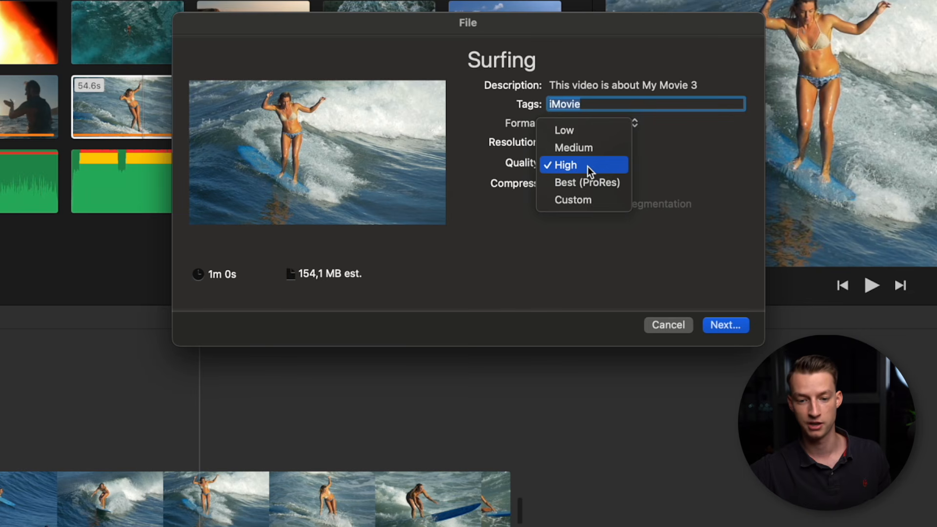
pyautogui.click(594, 204)
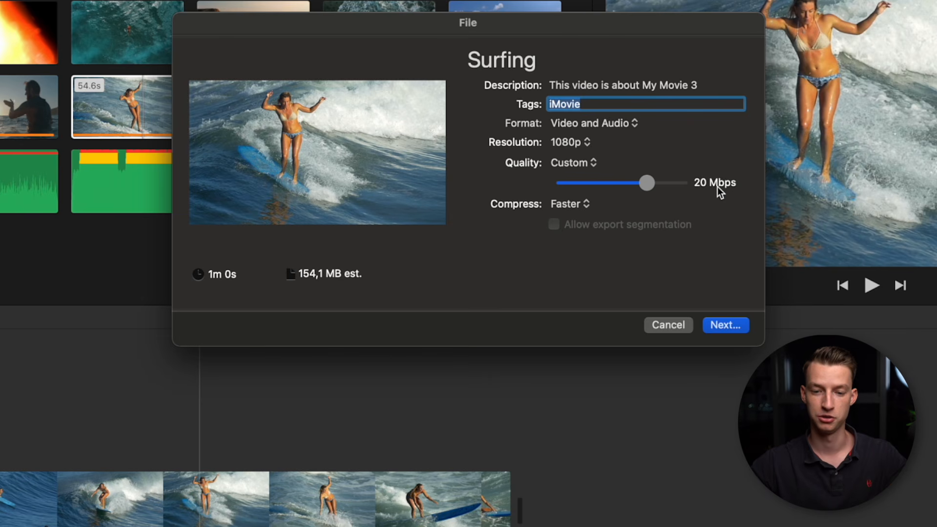
pyautogui.click(585, 212)
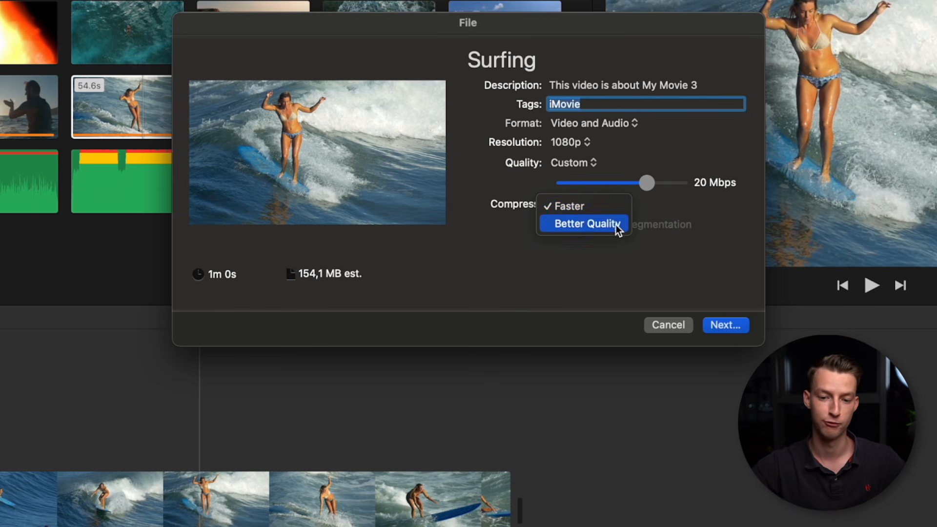
pyautogui.click(600, 225)
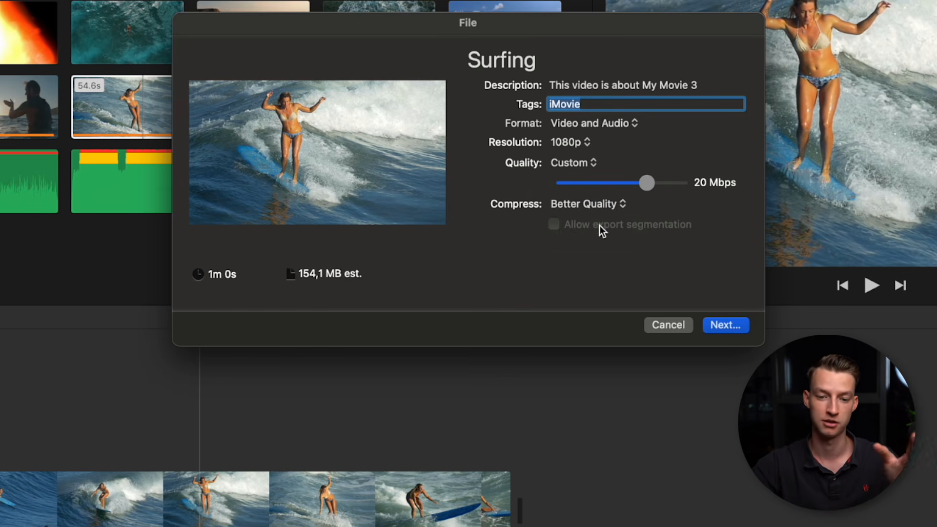
# - Save the export as Surfing on the Desktop and check its progress
pyautogui.click(736, 326)
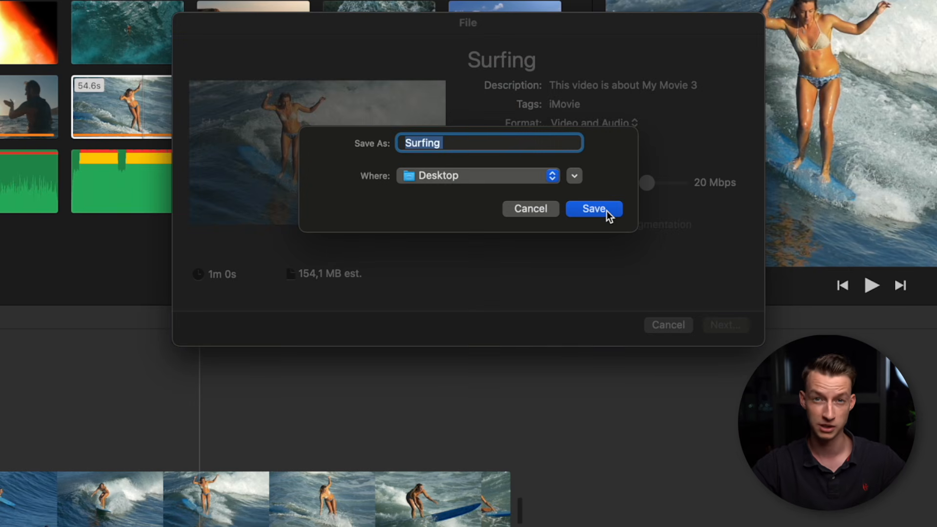
pyautogui.click(607, 211)
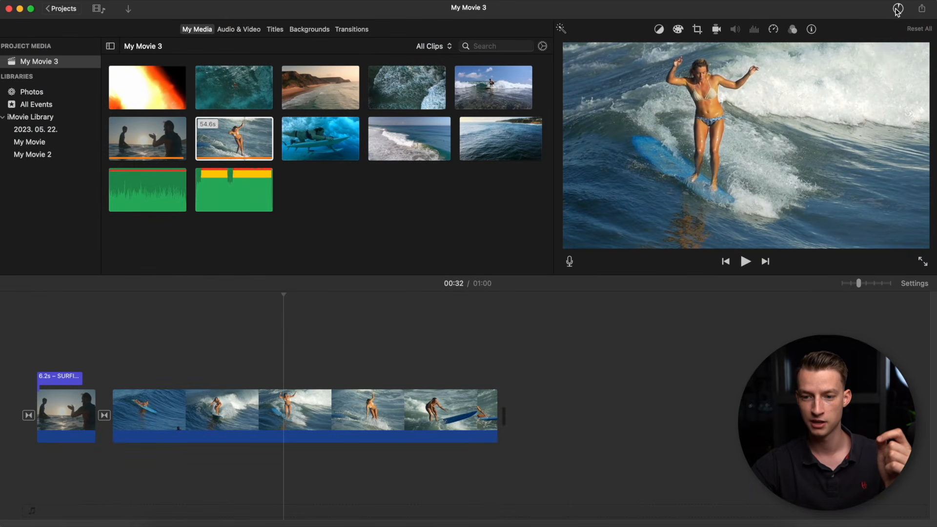
pyautogui.click(898, 11)
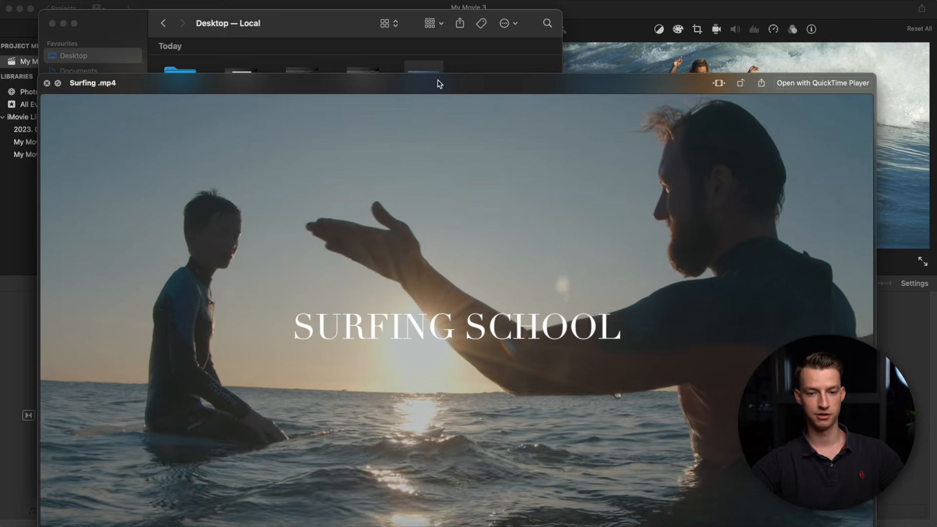
# - Move the Surfing .mp4 preview window up and skim the exported movie to about 00:43
pyautogui.moveTo(438, 58); pyautogui.dragTo(445, 9)
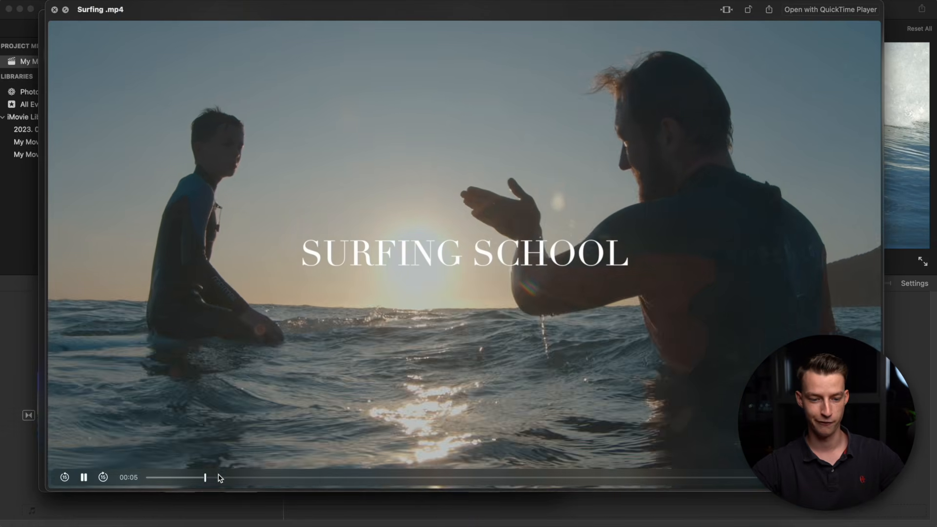
pyautogui.moveTo(226, 475); pyautogui.dragTo(623, 463)
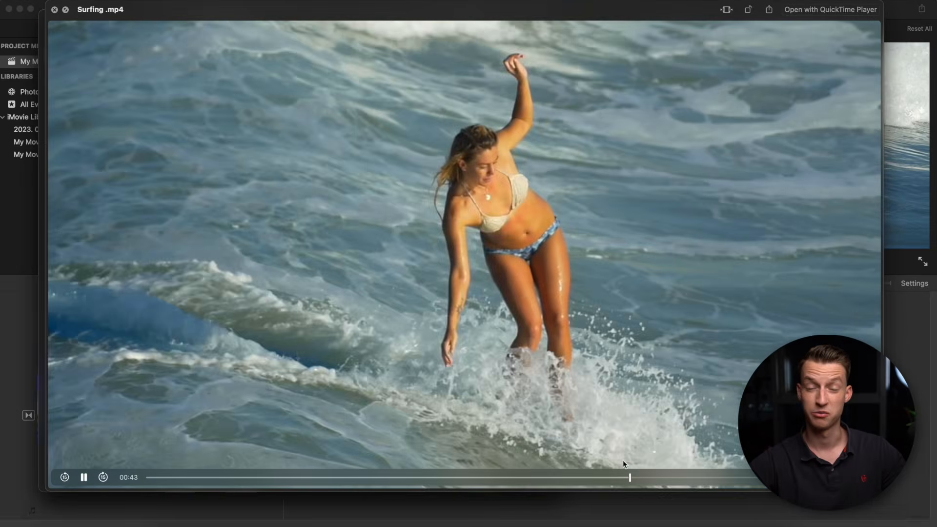